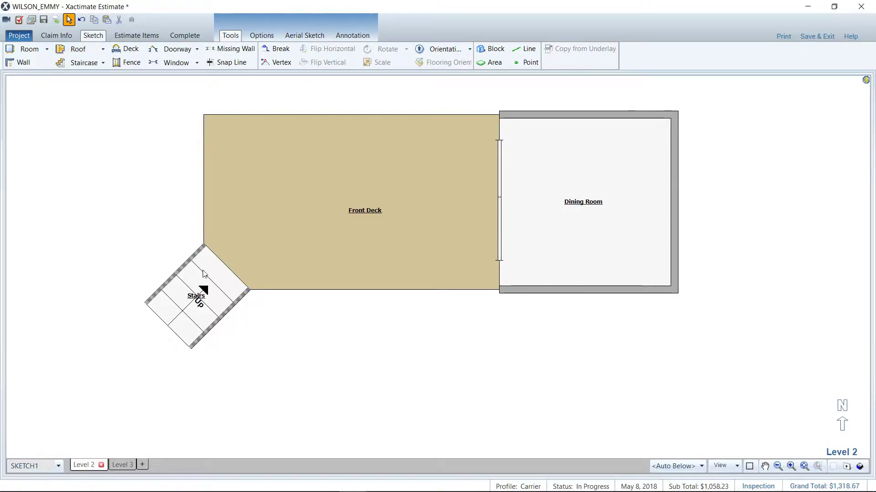
Examine the front deck, the diagonal stairs and the dining room from several angles in the 3D view.
key(F9)
drag(253, 369, 326, 244)
scroll(255, 331, down, 3)
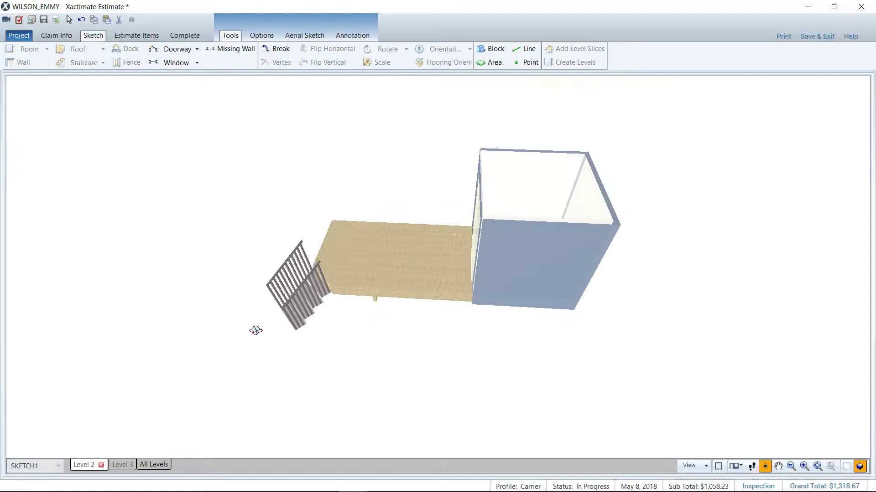
mouse_move(285, 364)
mouse_down()
mouse_move(295, 242)
mouse_move(309, 207)
mouse_move(333, 262)
mouse_move(379, 248)
mouse_up()
drag(455, 369, 341, 363)
drag(253, 352, 298, 340)
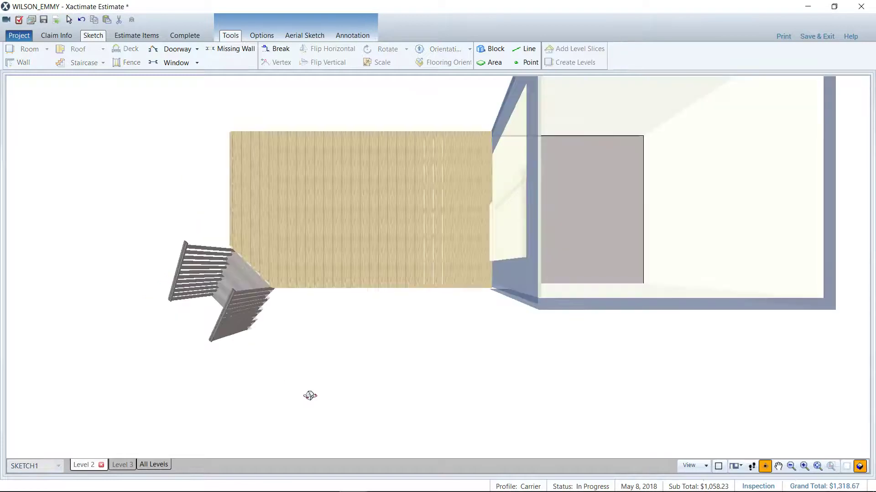
drag(315, 392, 304, 191)
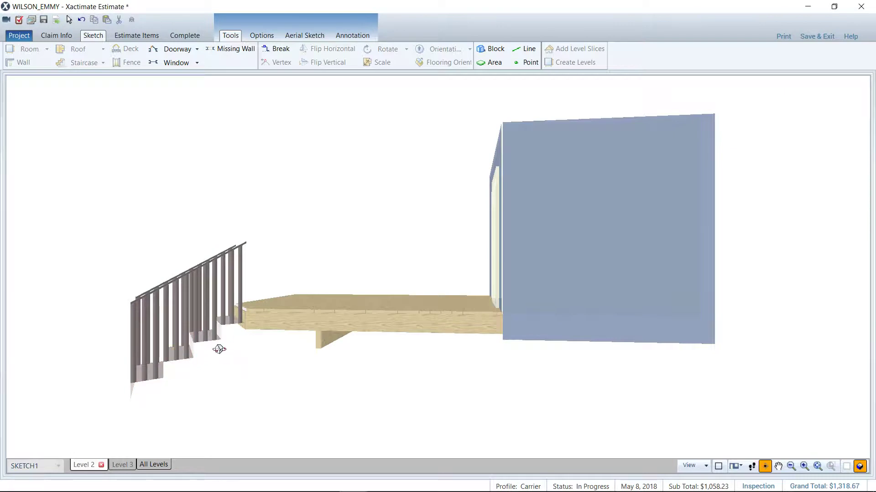
key(F3)
Delete the existing stairs and square off the front deck's angled southwest corner.
click(193, 297)
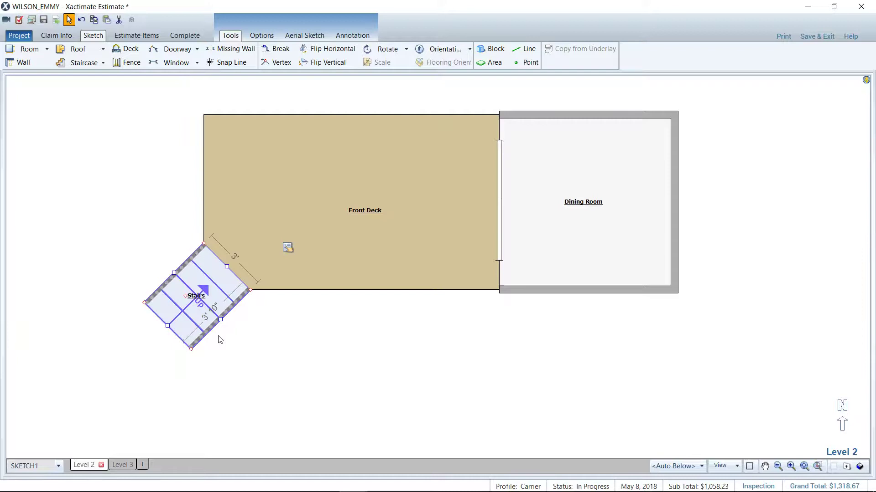
key(Delete)
click(275, 213)
click(199, 342)
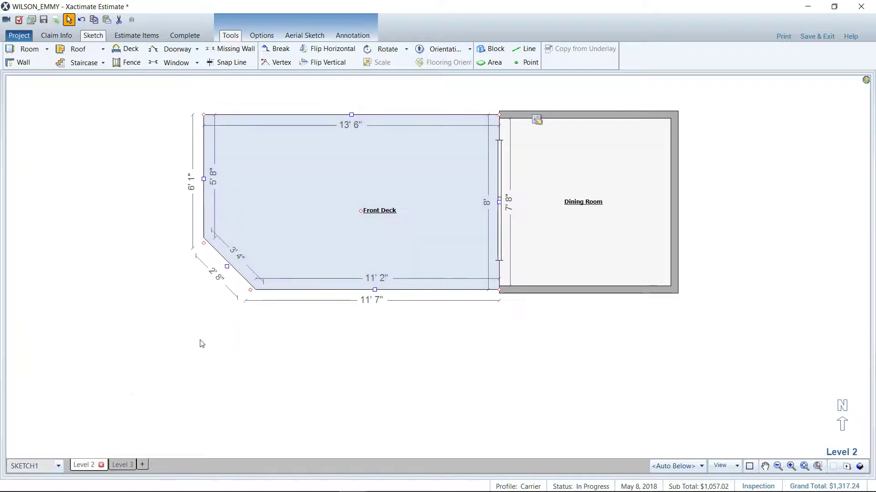
click(235, 254)
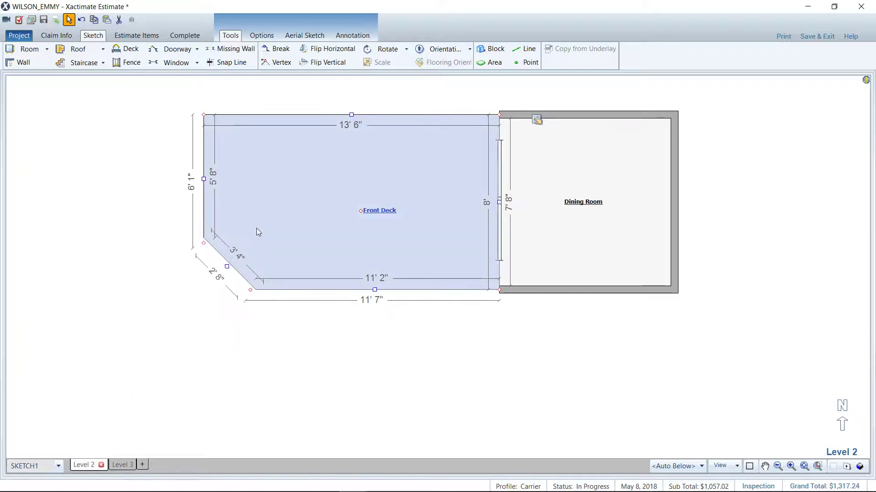
click(250, 291)
drag(249, 292, 204, 289)
Add a vertex on the deck's south edge and pull the southwest corner north to form a 3' diagonal edge.
key(v)
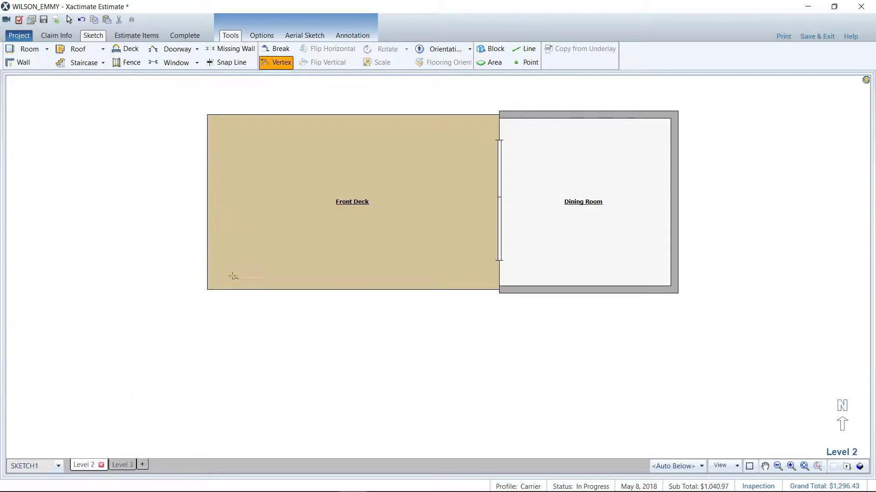
click(265, 290)
drag(204, 289, 204, 228)
key(Escape)
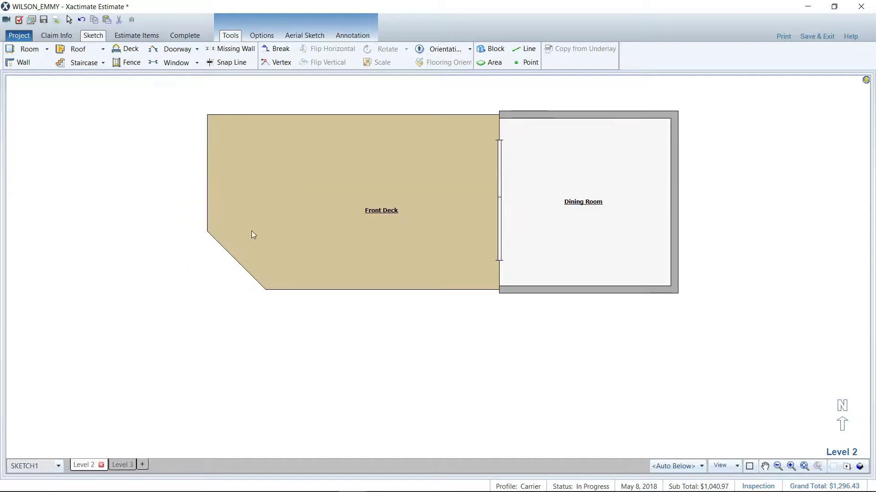
click(246, 258)
mouse_move(235, 259)
mouse_down()
mouse_move(228, 267)
mouse_move(247, 254)
mouse_move(223, 268)
mouse_up()
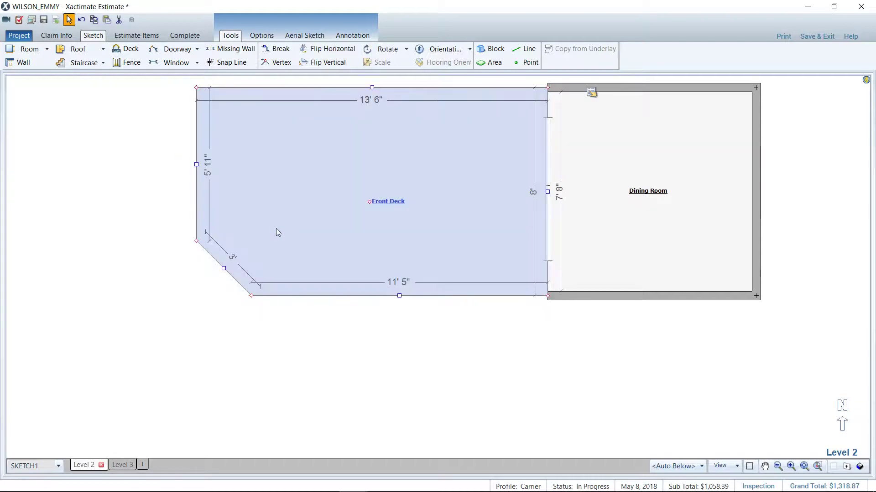
click(194, 328)
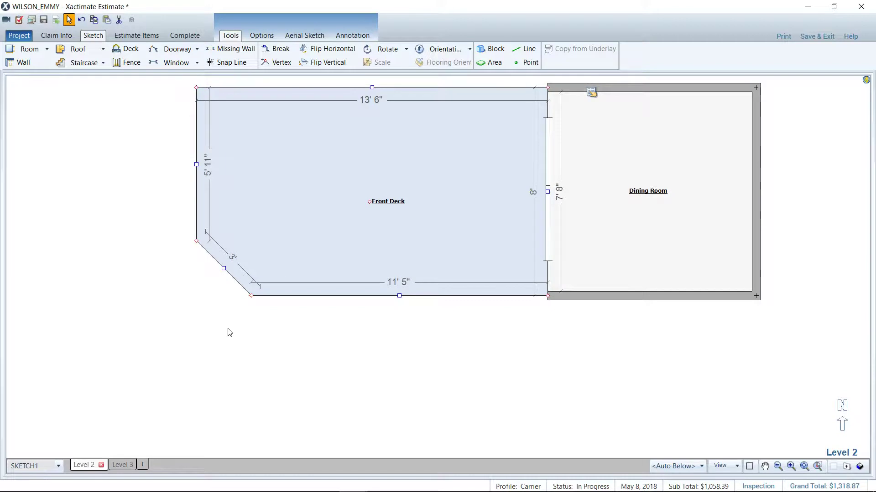
Draw a custom staircase about 3' 4" wide and 4' 8" long, angled 45 degrees up to the deck's diagonal edge.
click(103, 63)
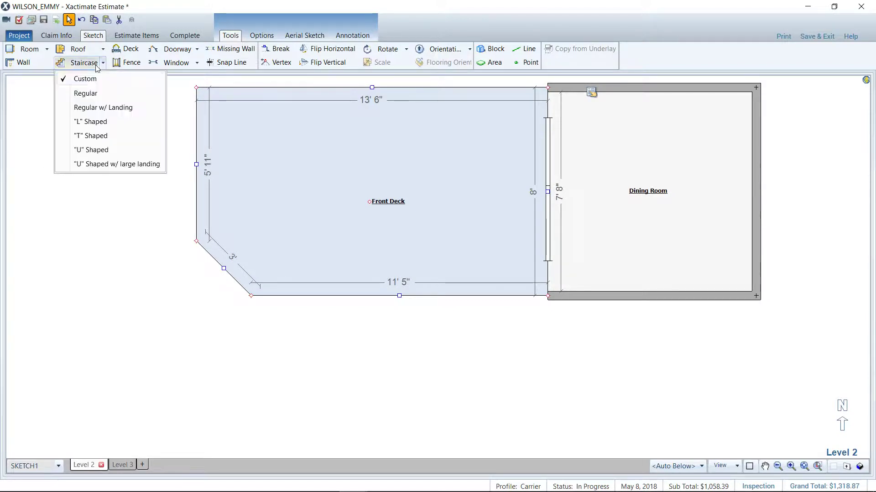
click(95, 94)
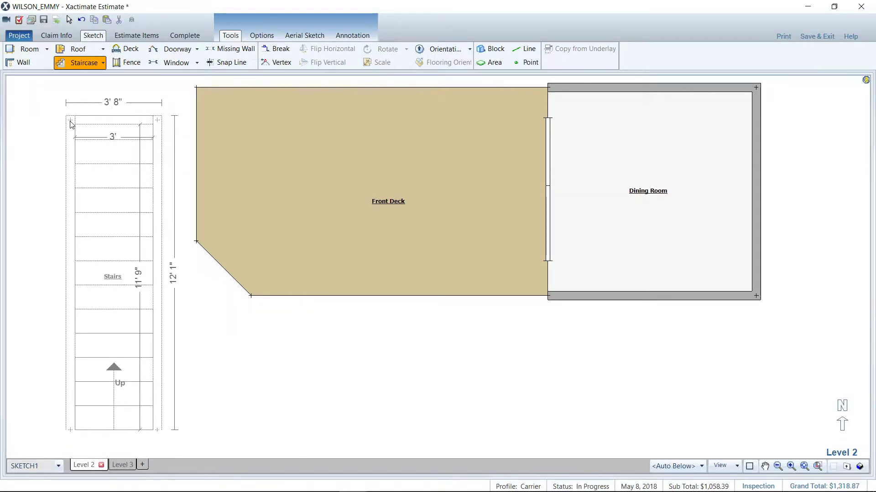
click(103, 63)
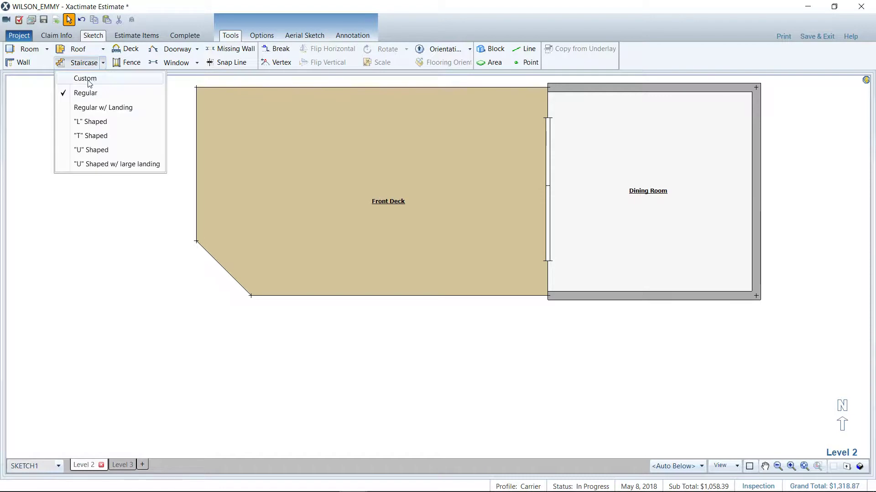
click(84, 78)
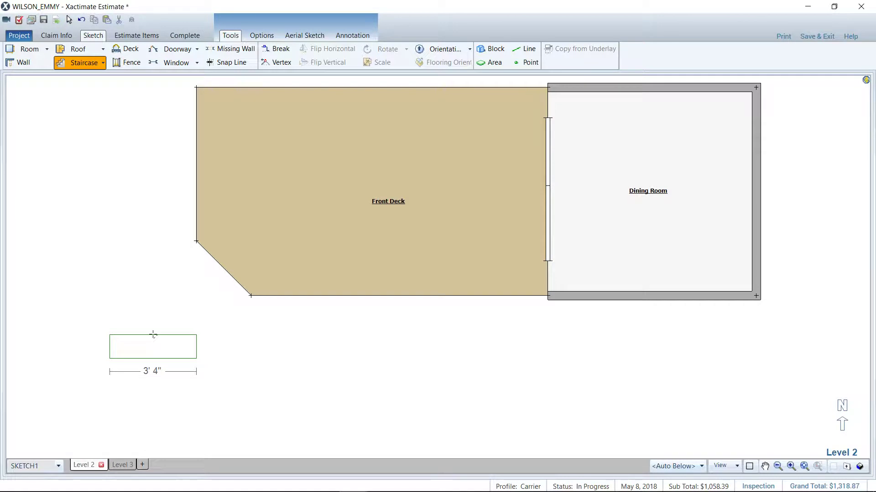
key(Right)
key(Right)
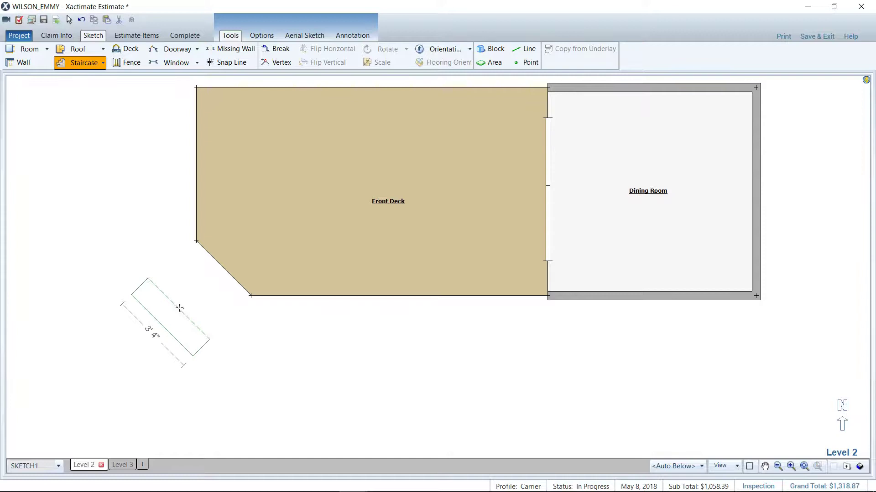
scroll(149, 314, down, 20)
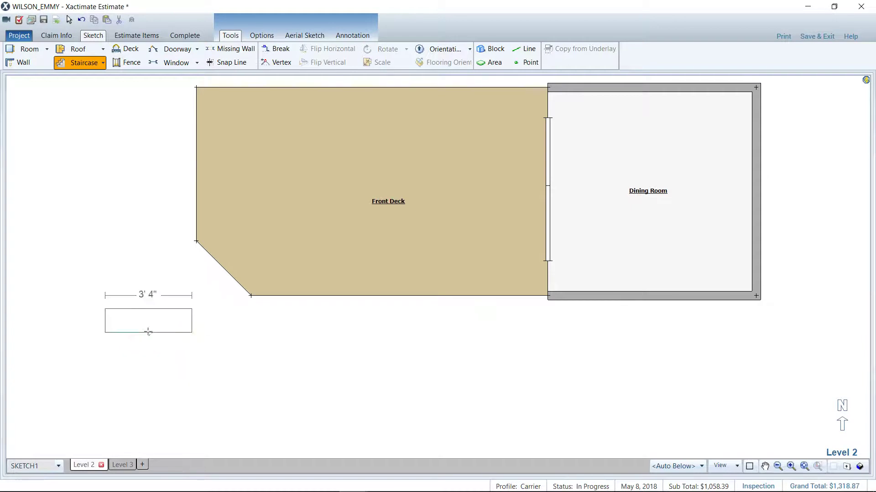
scroll(149, 332, down, 10)
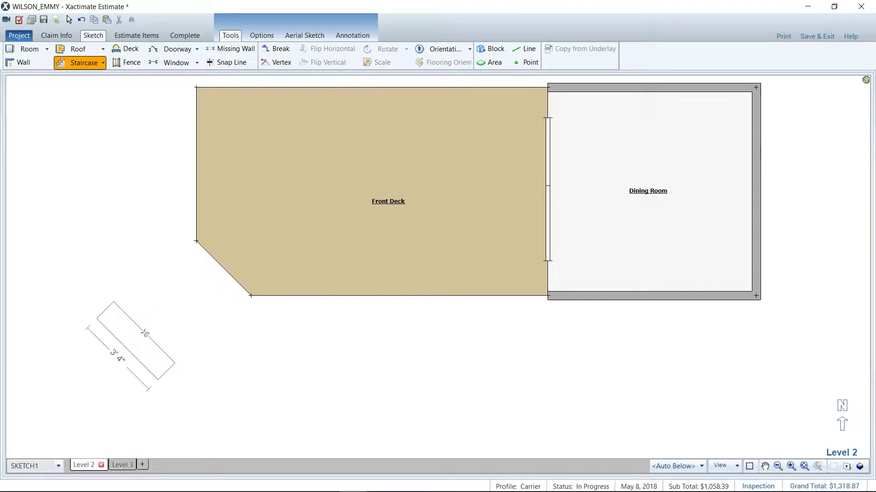
click(149, 329)
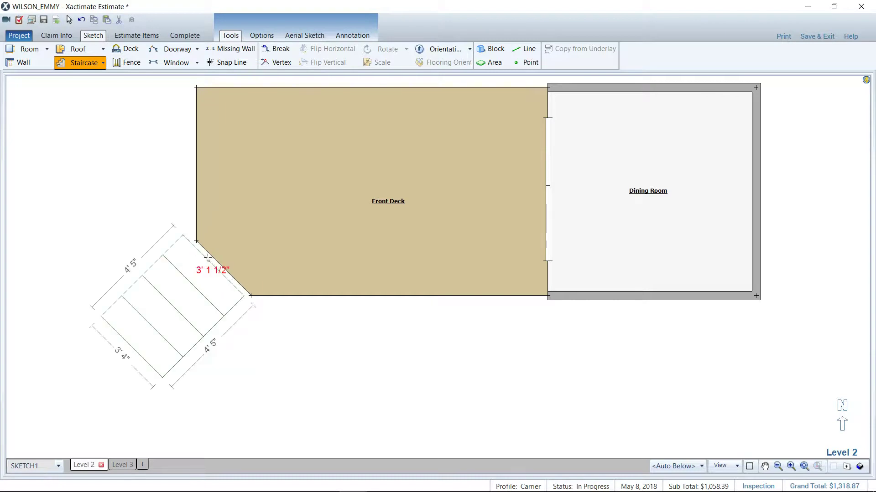
drag(208, 258, 212, 255)
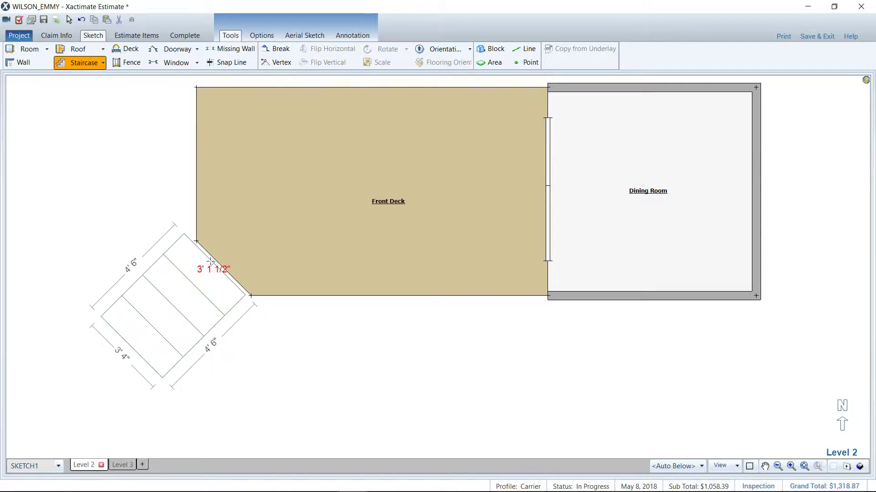
drag(211, 260, 213, 258)
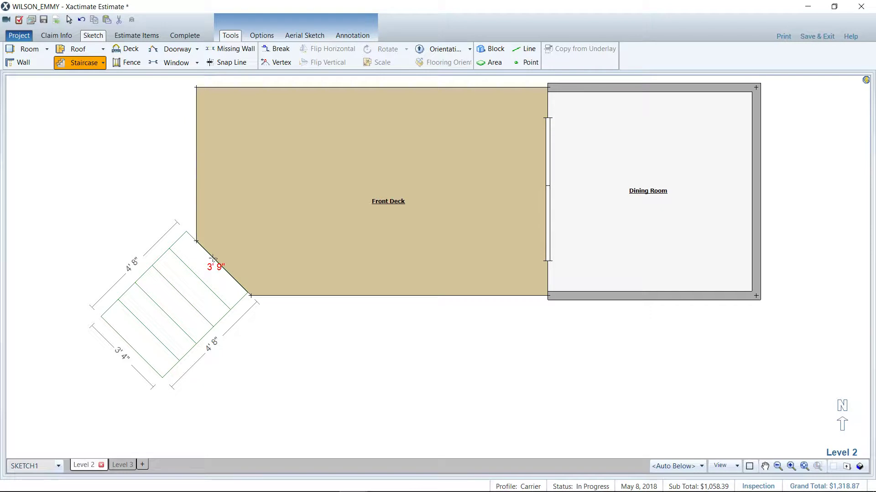
click(213, 259)
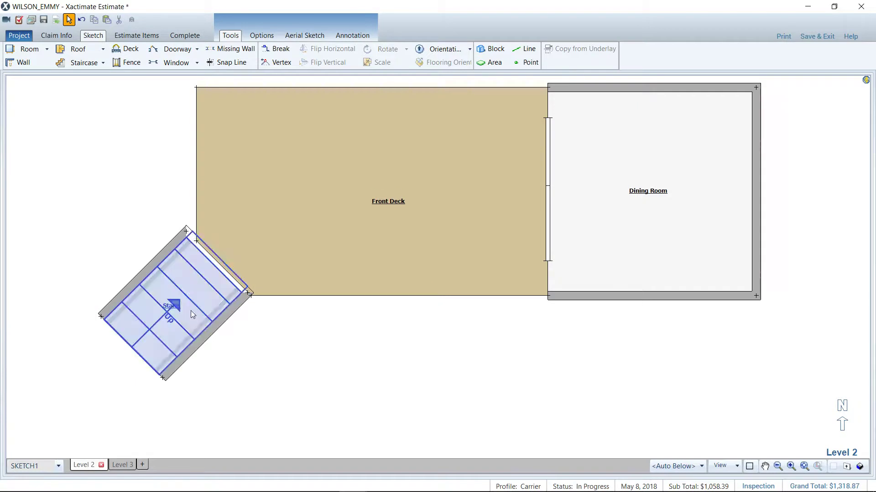
Delete the newly drawn diagonal staircase.
drag(58, 227, 219, 370)
click(167, 315)
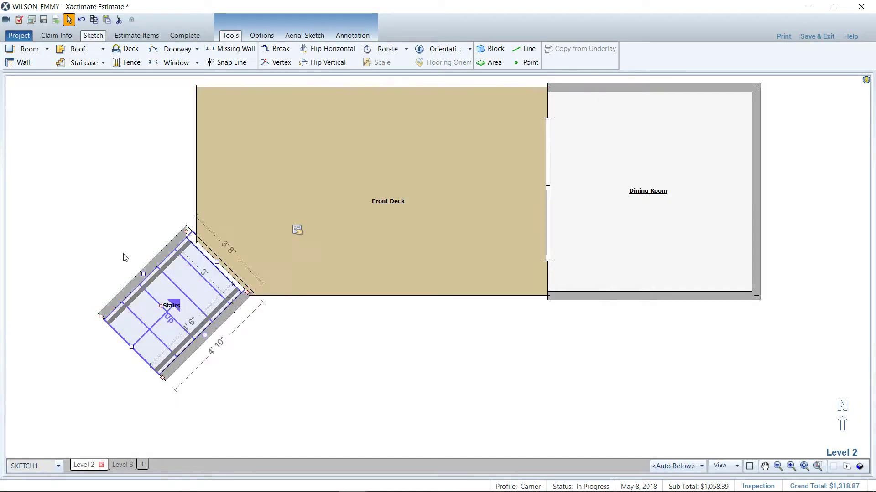
key(Delete)
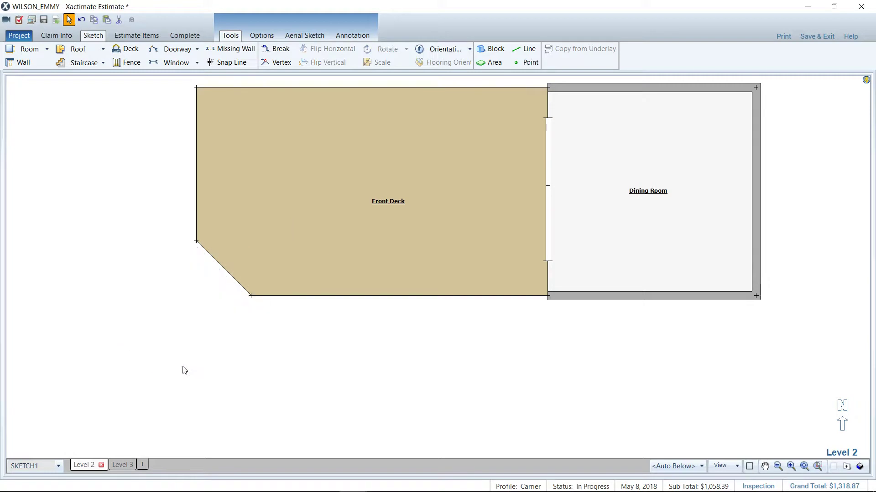
Draw a custom diagonal staircase about 3' 4" wide and 5' 5" long, running northeast up to the deck's angled edge.
key(s)
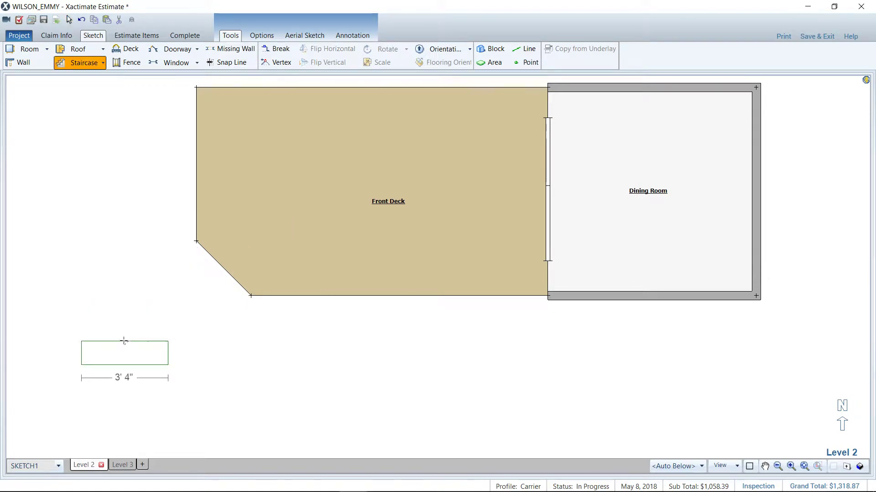
key(space)
click(132, 343)
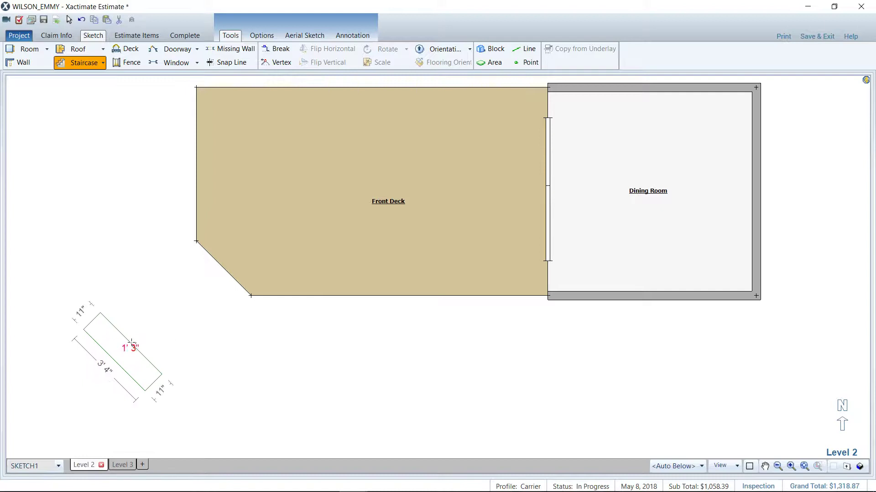
drag(131, 343, 132, 342)
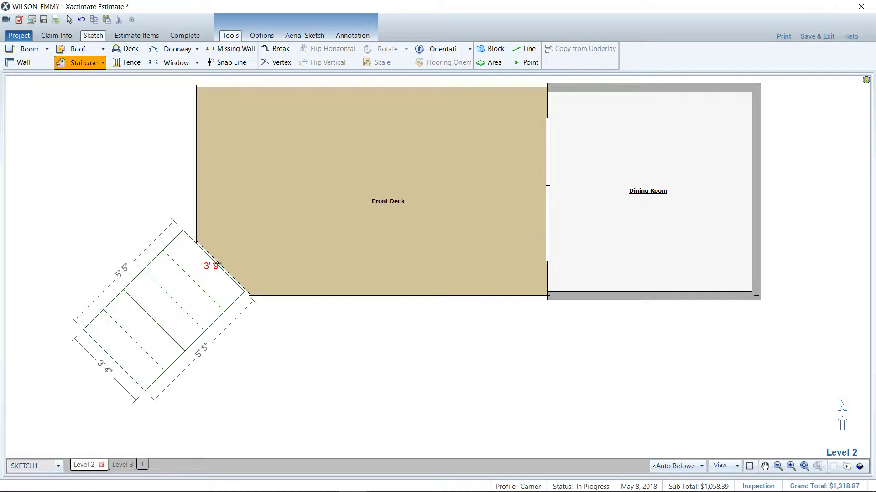
click(217, 263)
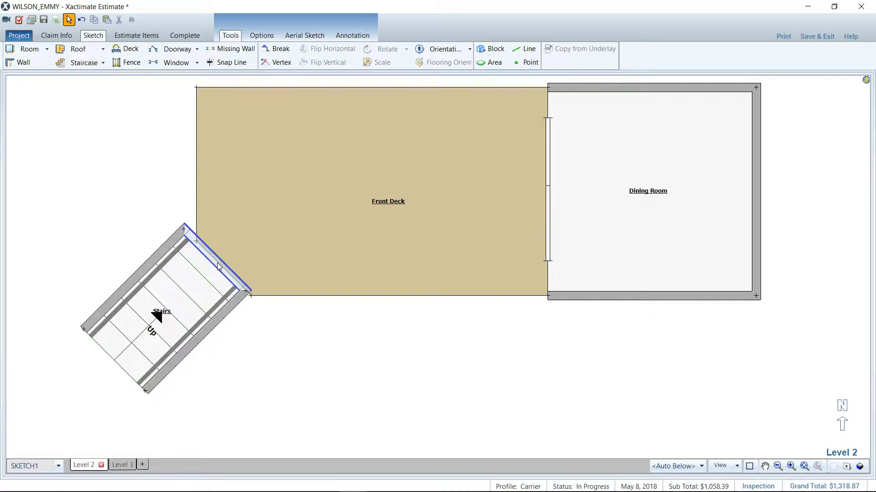
click(175, 299)
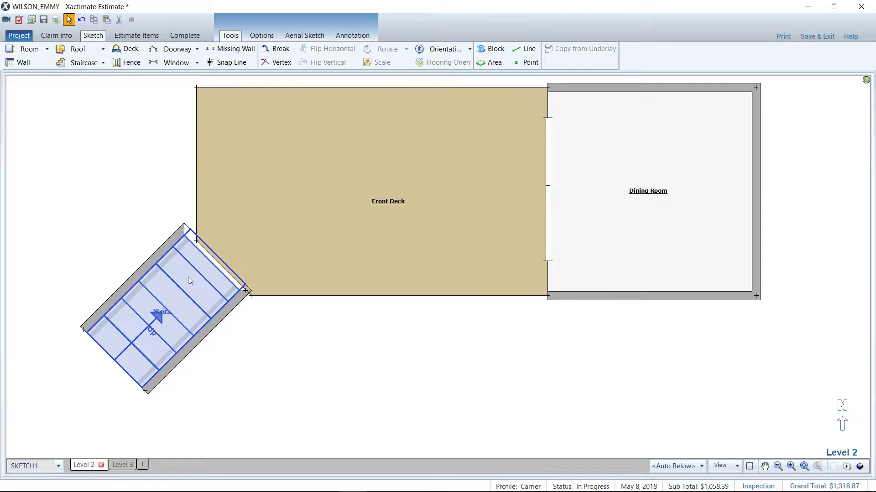
Examine in the 3D view how the staircase's walls meet the deck's diagonal edge.
scroll(192, 277, up, 2)
click(215, 253)
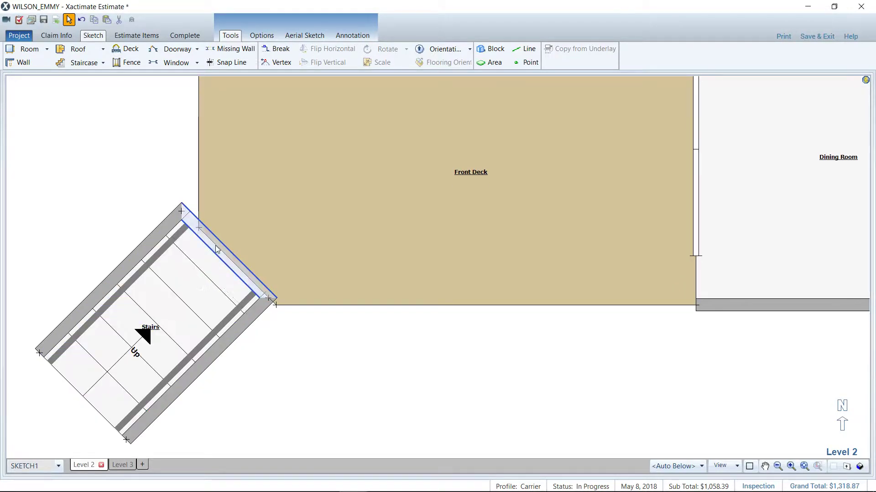
key(F8)
scroll(315, 381, down, 2)
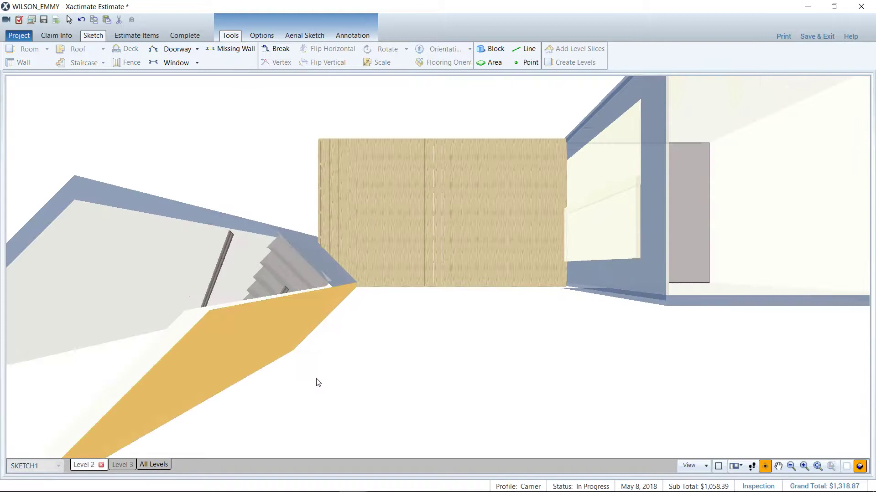
drag(315, 382, 313, 237)
scroll(306, 371, down, 3)
drag(306, 367, 442, 265)
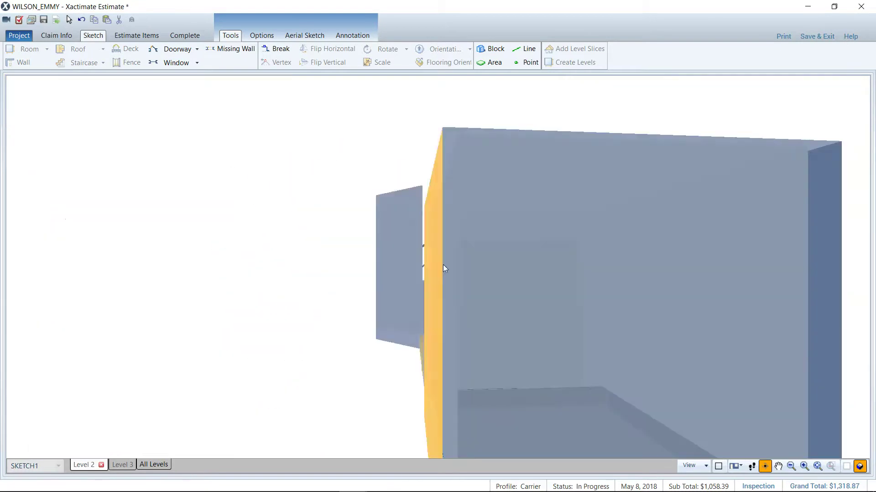
drag(419, 292, 437, 319)
scroll(443, 297, down, 3)
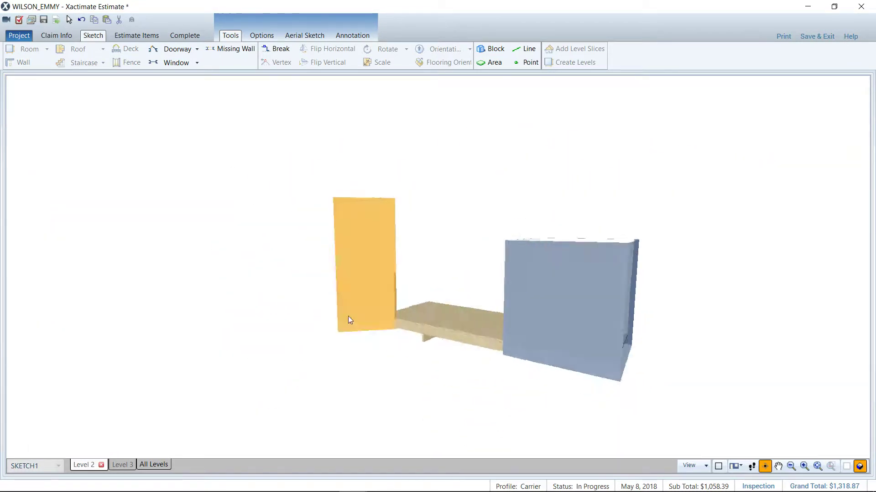
drag(348, 316, 593, 328)
mouse_move(407, 347)
mouse_down()
mouse_move(484, 317)
mouse_move(483, 329)
mouse_move(388, 346)
mouse_move(405, 289)
mouse_move(549, 364)
mouse_up()
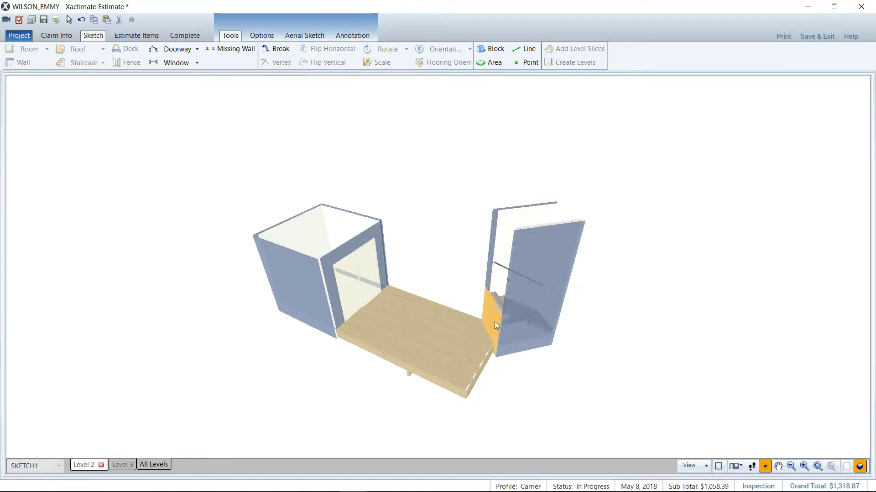
key(F8)
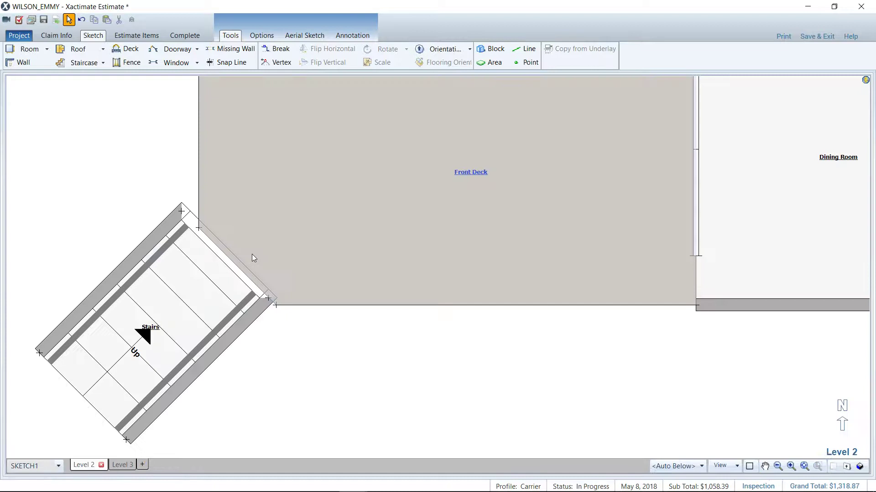
Delete the staircase's end wall along the front deck's diagonal edge.
click(227, 257)
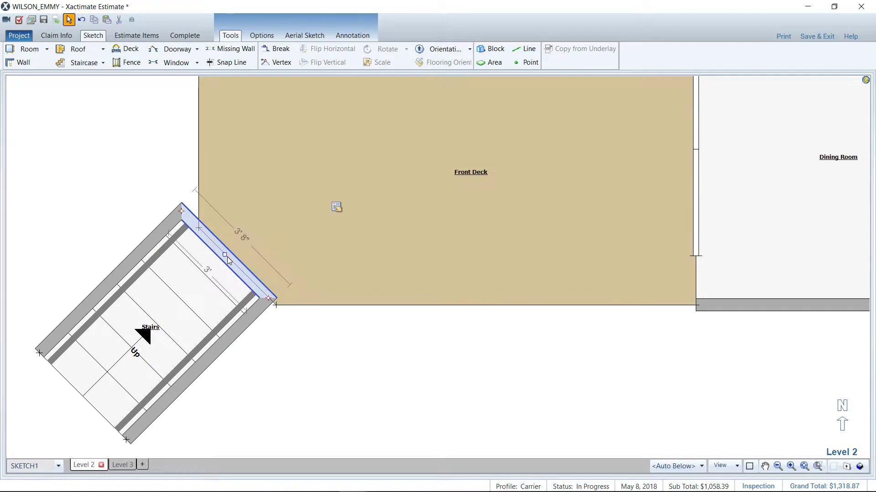
key(Delete)
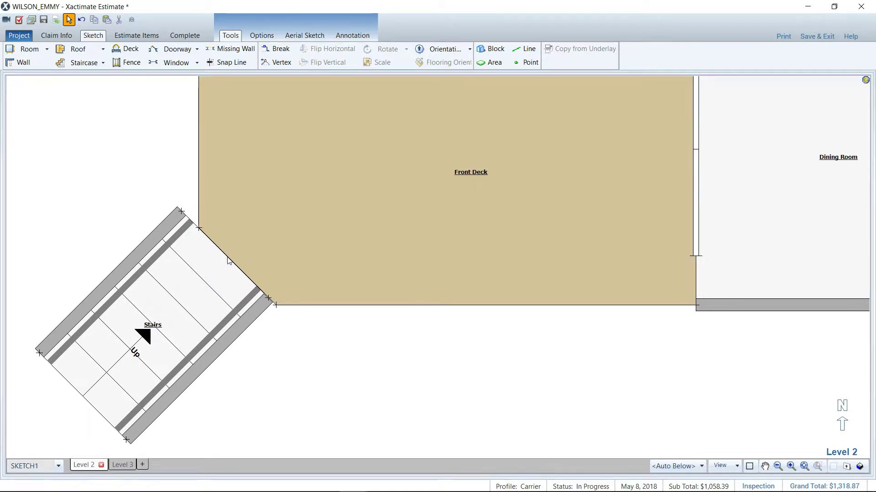
click(136, 257)
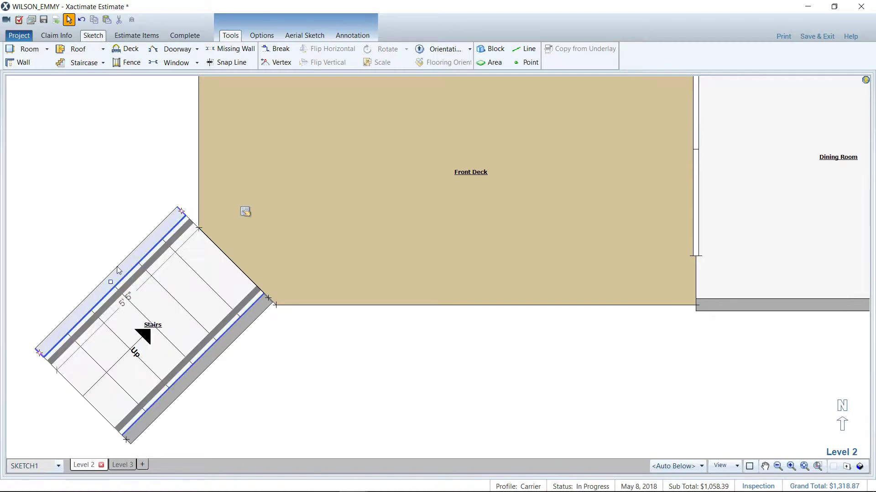
click(206, 359)
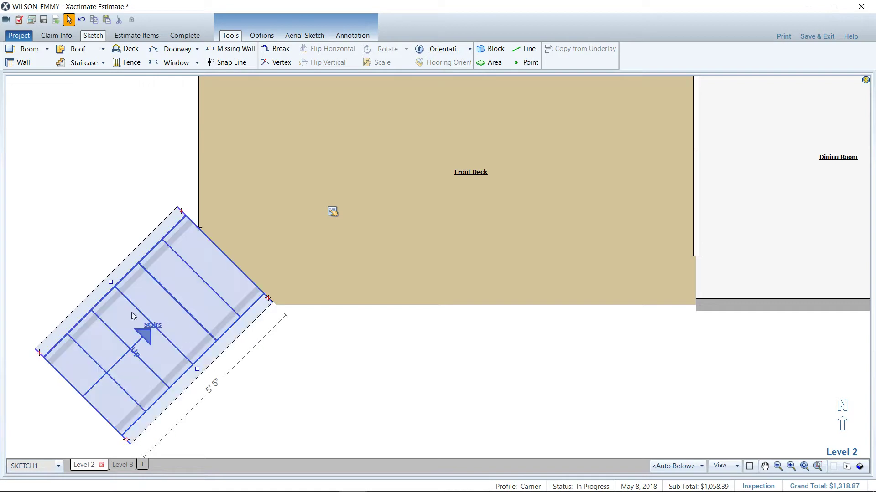
click(171, 312)
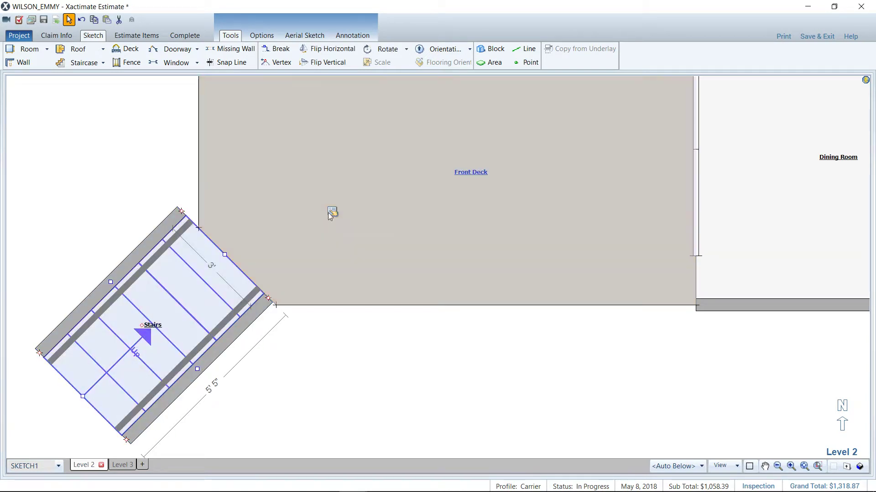
click(333, 213)
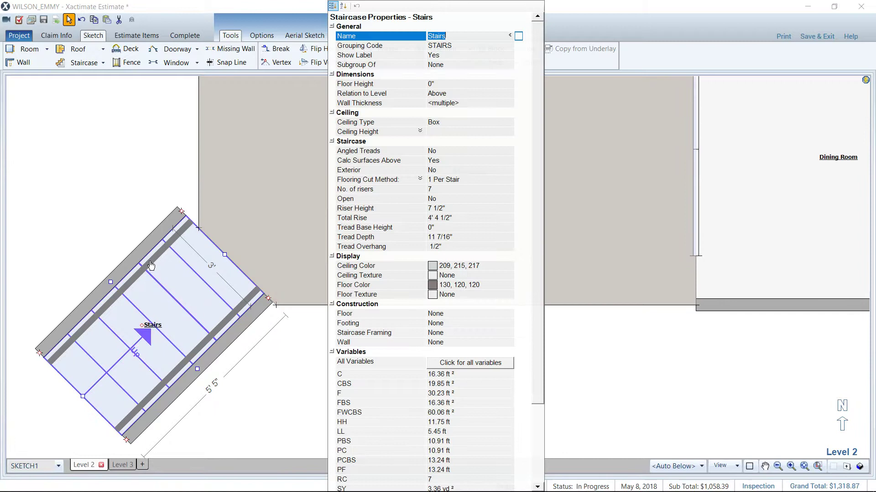
click(103, 200)
Set the wall type of both long side walls of the staircase to Missing (end to end).
click(128, 264)
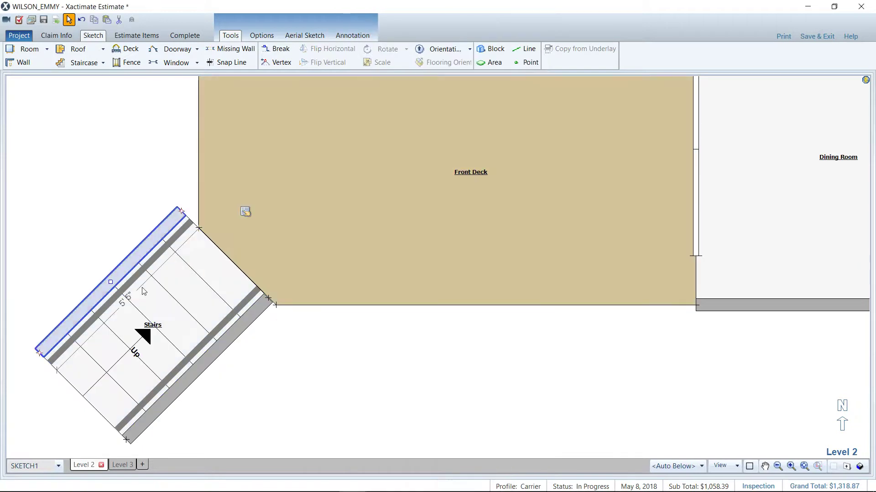
click(188, 387)
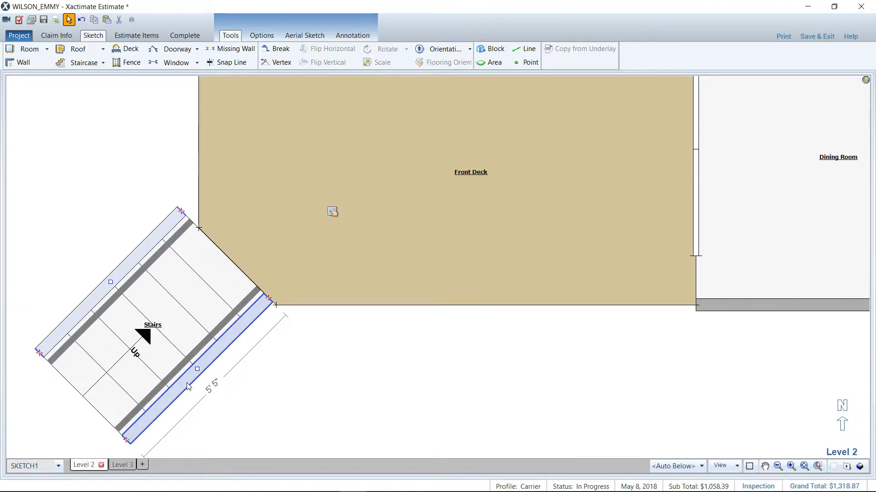
key(F8)
scroll(188, 385, down, 2)
key(F4)
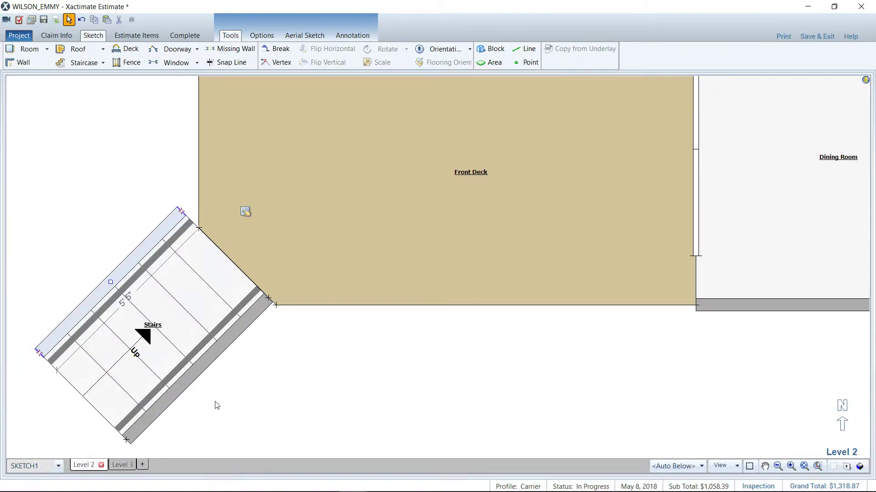
ctrl+click(200, 369)
click(333, 214)
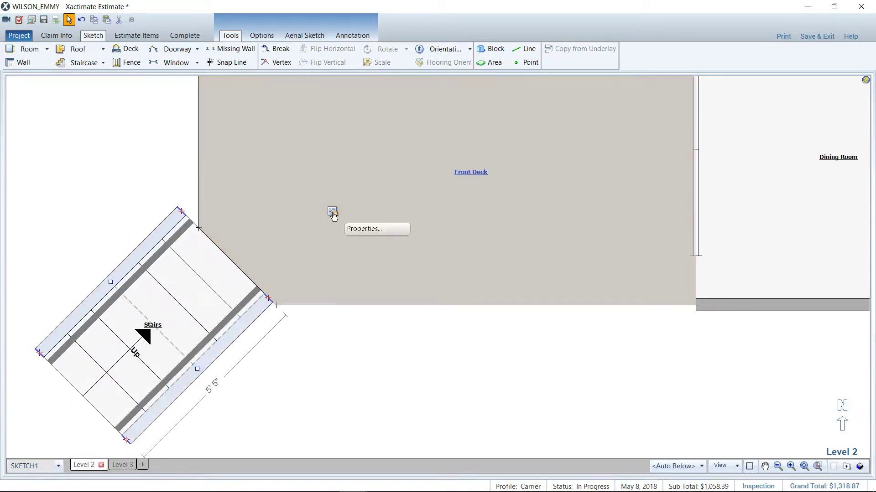
click(333, 214)
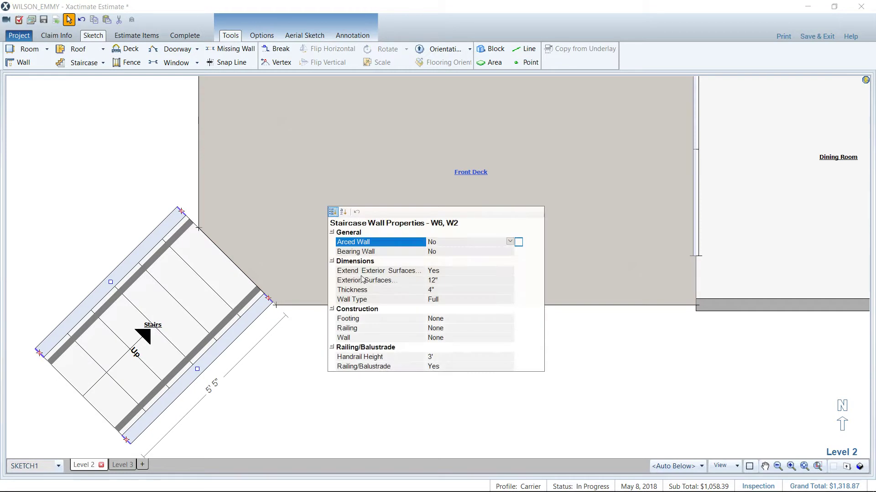
click(499, 300)
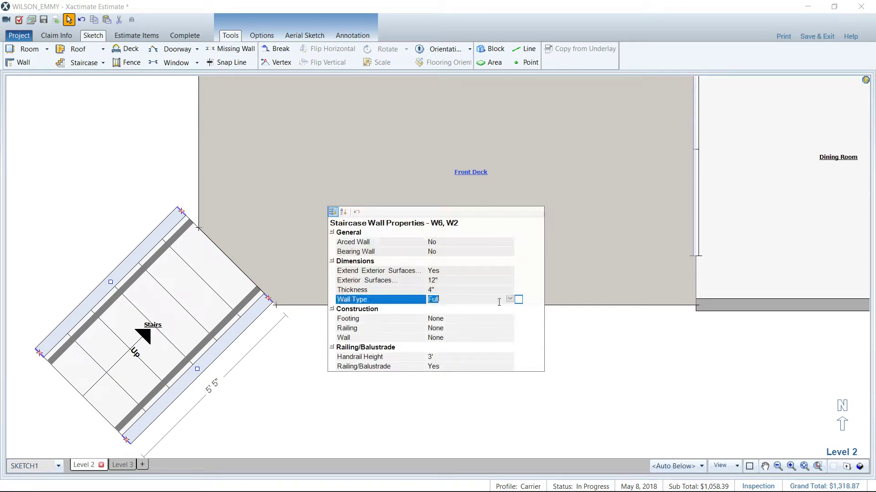
click(510, 299)
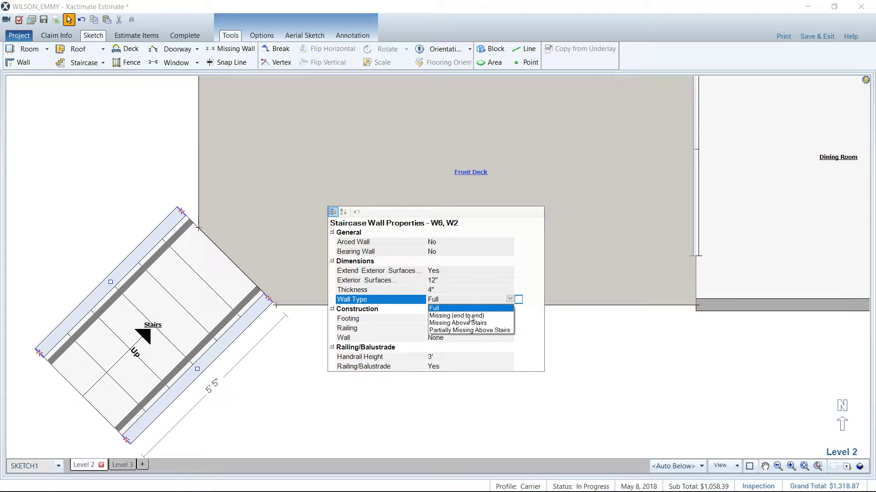
click(471, 316)
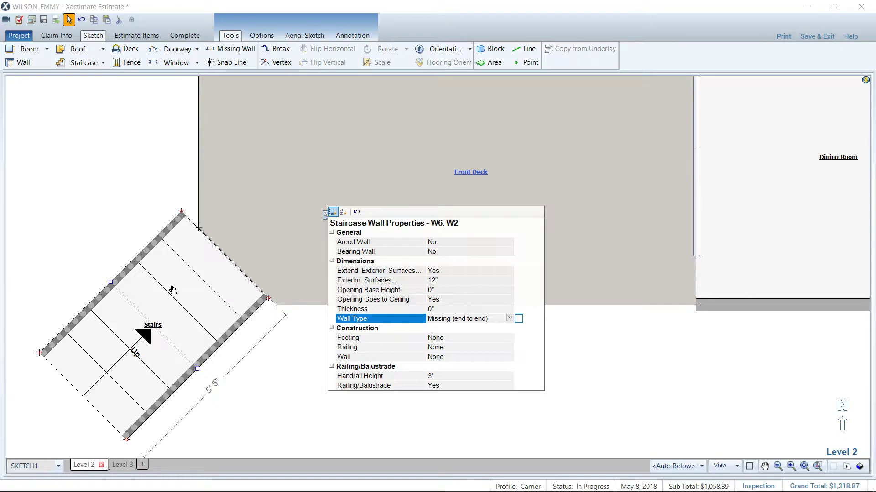
click(79, 216)
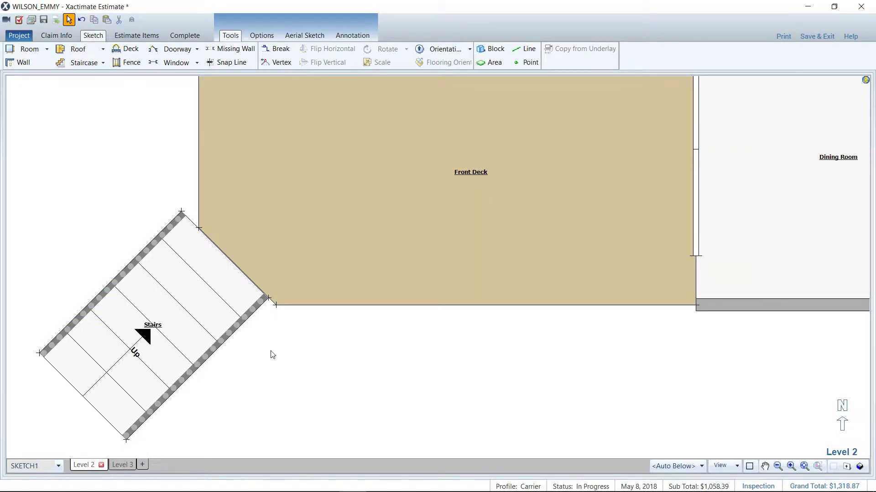
Examine in the 3D view how the staircase with its side railings sits relative to the front deck.
key(F9)
mouse_move(281, 385)
mouse_down()
mouse_move(288, 278)
mouse_move(342, 389)
mouse_move(481, 313)
mouse_move(486, 289)
mouse_move(492, 404)
mouse_move(565, 389)
mouse_move(445, 358)
mouse_move(444, 340)
mouse_up()
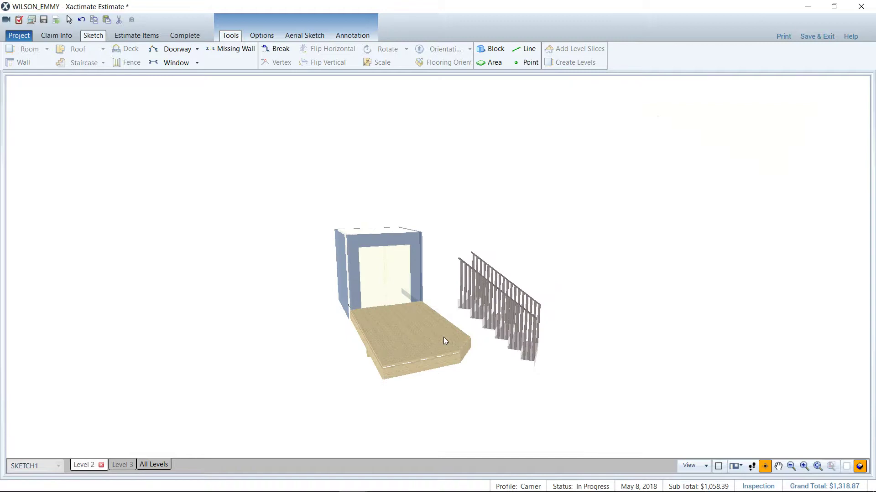
key(F3)
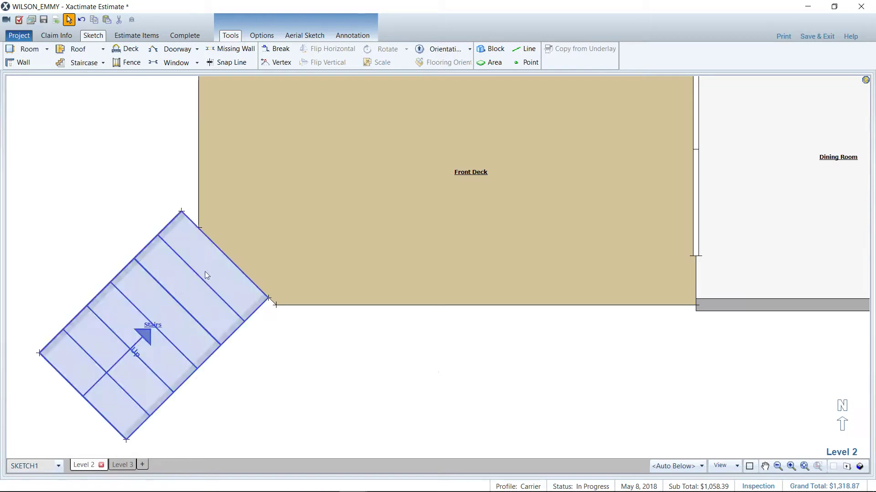
key(F3)
drag(278, 352, 260, 198)
scroll(272, 377, down, 5)
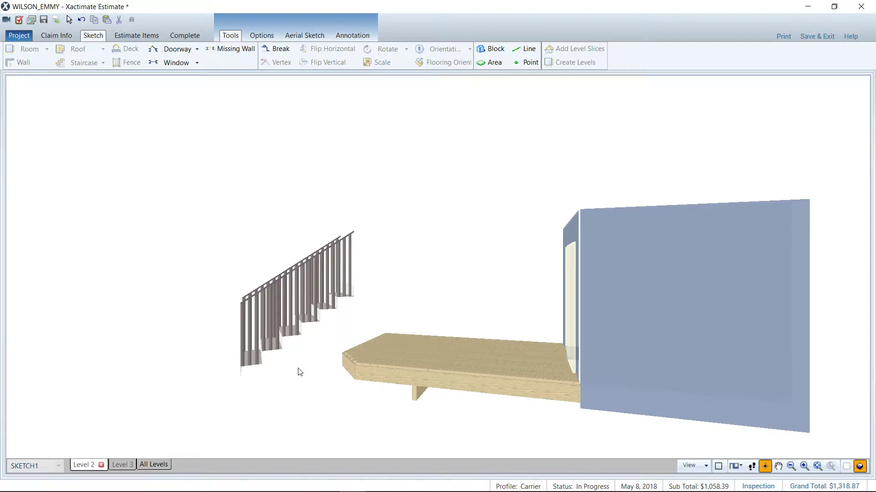
key(F3)
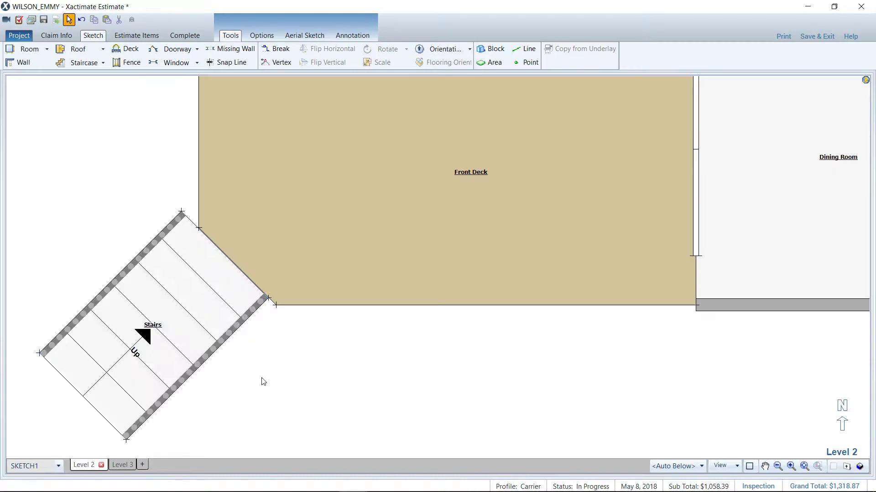
Move the staircase along the deck's diagonal edge so its southeast upper corner meets the deck's lower corner point.
click(143, 309)
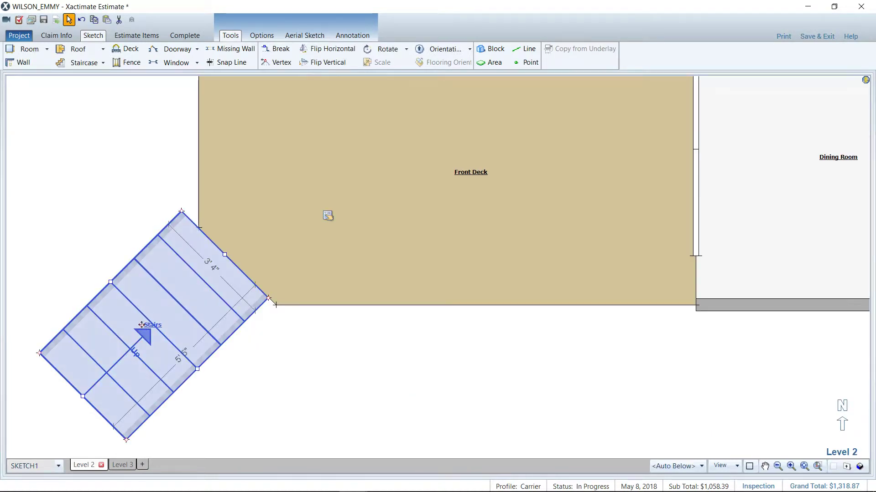
drag(142, 325, 146, 329)
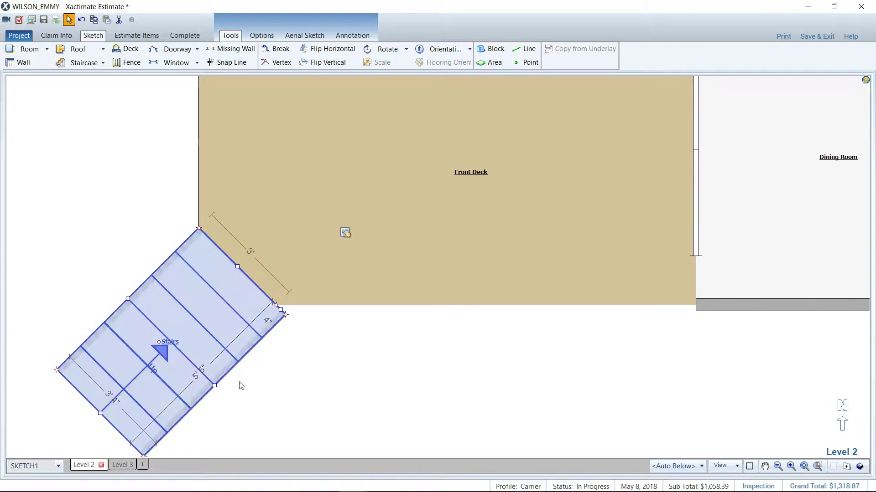
click(241, 385)
click(165, 343)
scroll(165, 343, up, 2)
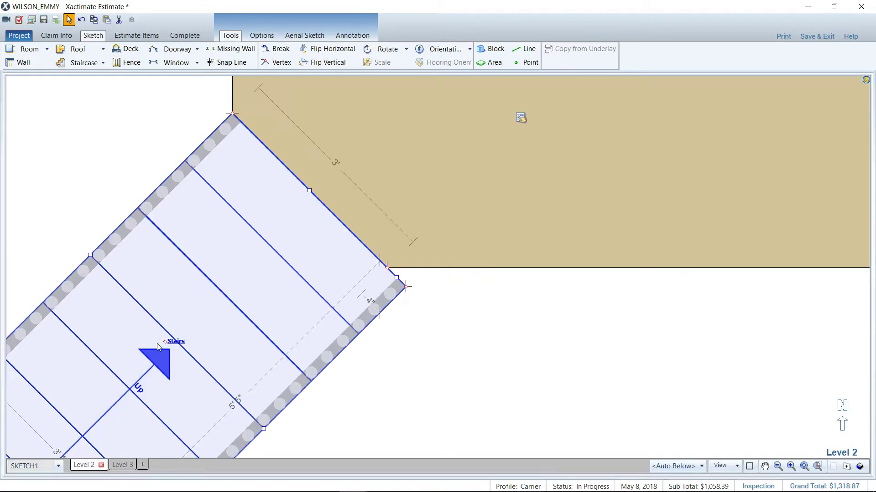
drag(164, 343, 130, 318)
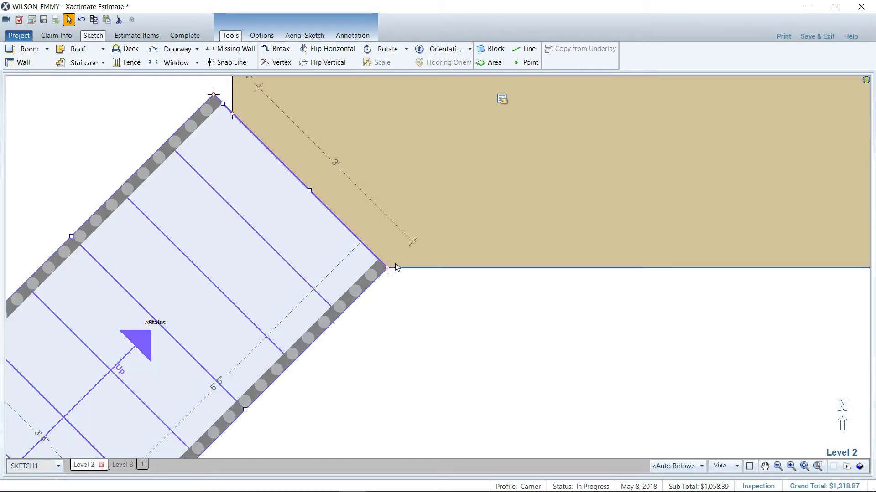
key(ctrl)
key(ctrl)
Narrow the staircase to 3' by moving its northwest side wall in to the deck's other diagonal corner point.
scroll(391, 271, down, 1)
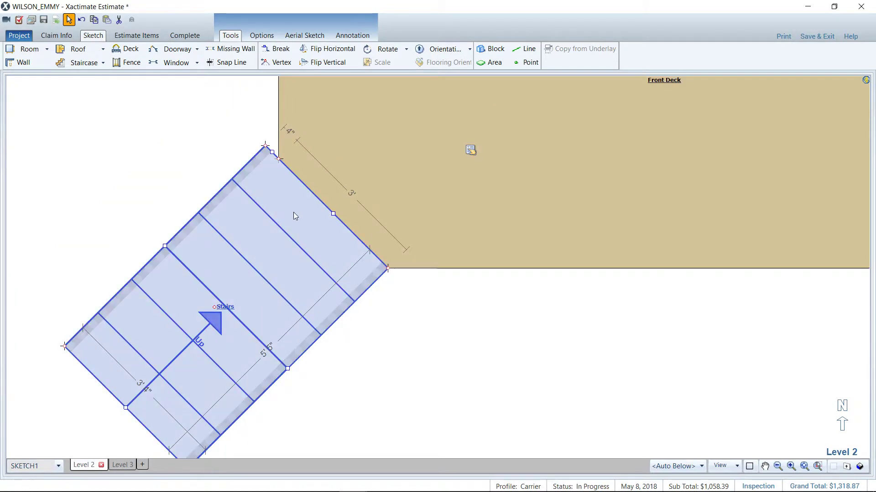
drag(165, 244, 176, 263)
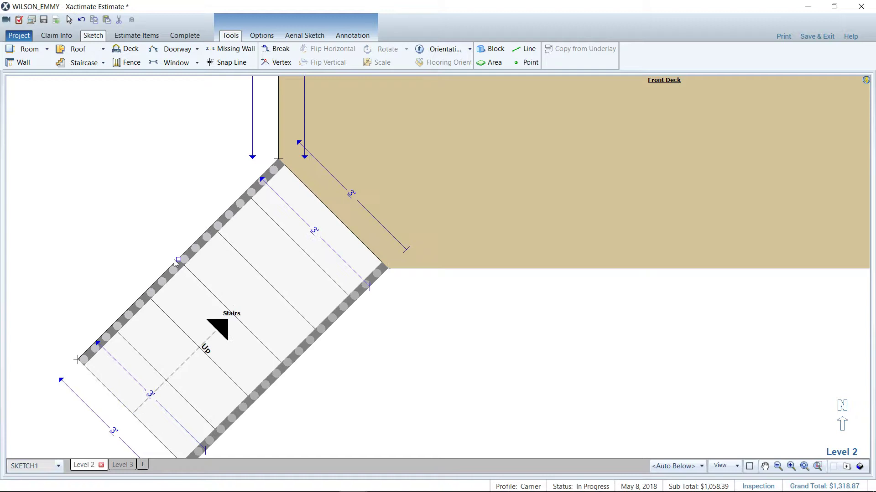
click(282, 238)
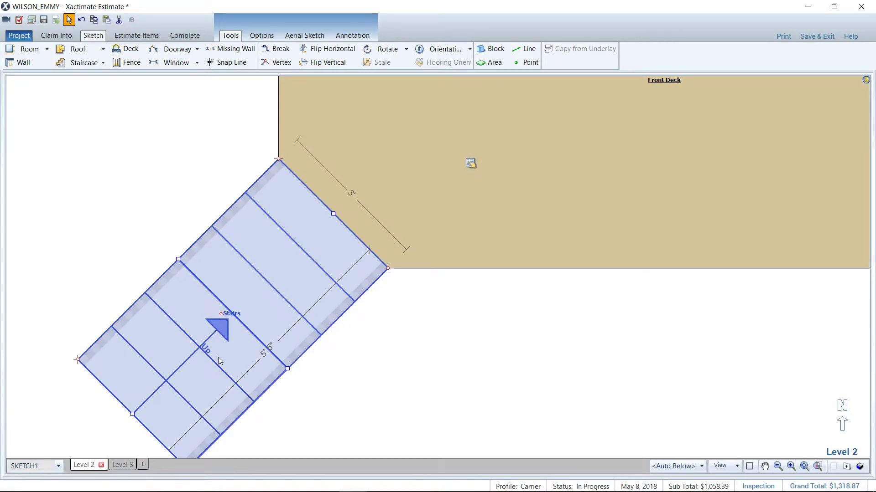
Set the staircase's floor height to 3' and change its relation to level.
click(185, 401)
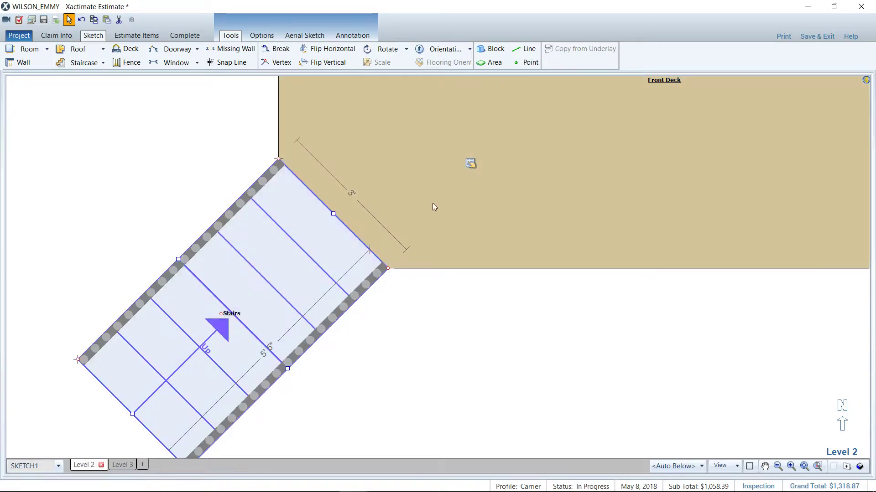
click(471, 163)
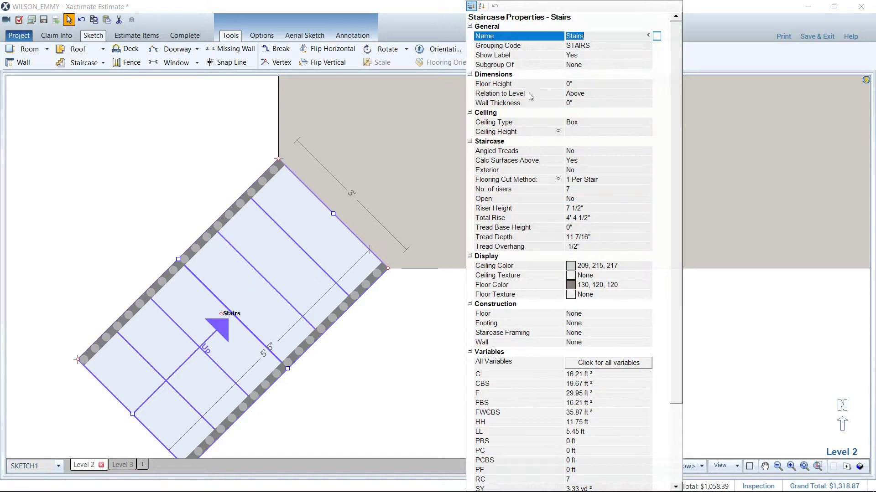
click(470, 75)
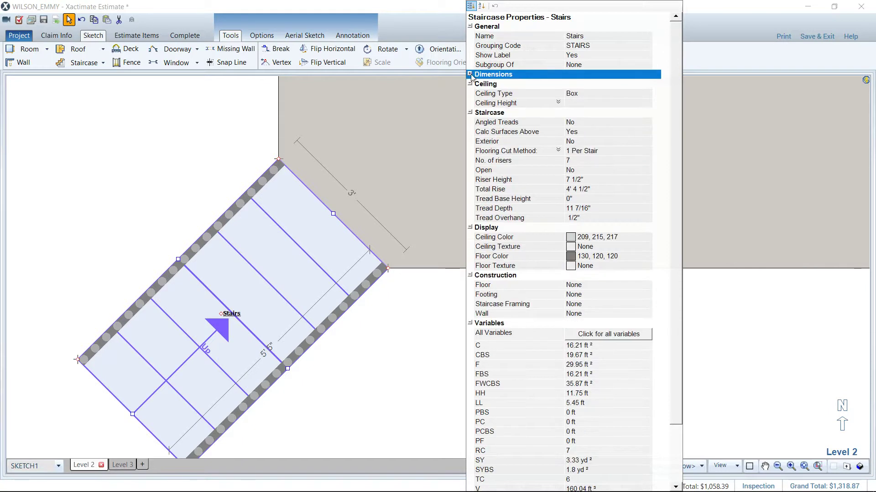
click(470, 74)
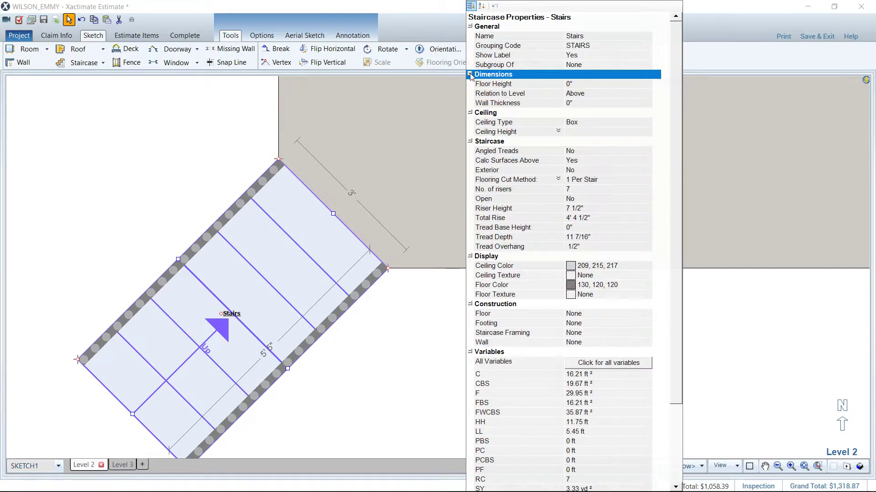
click(471, 75)
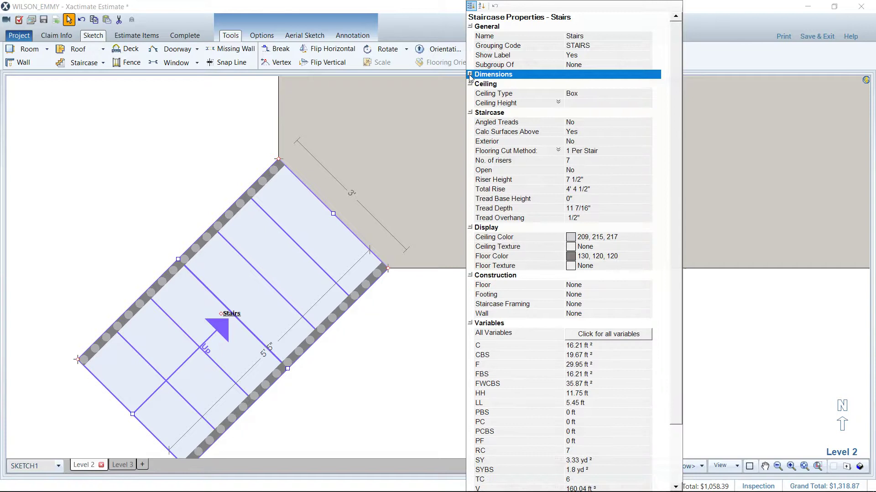
click(470, 75)
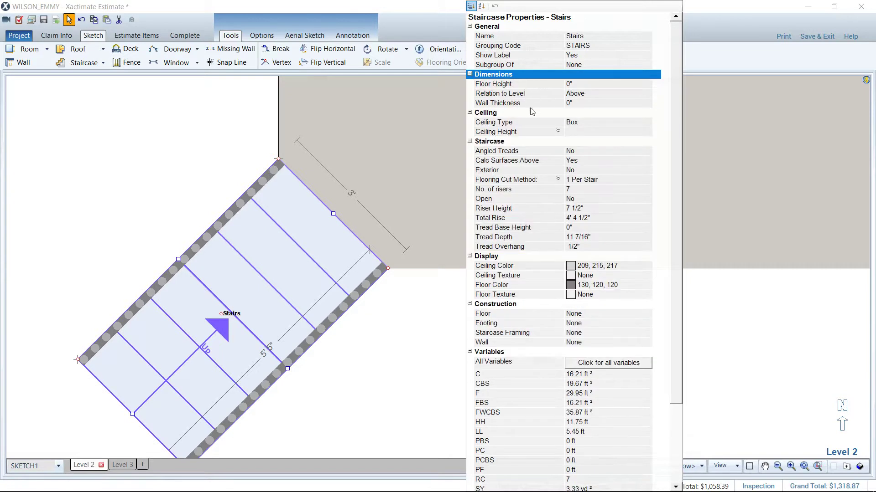
click(585, 85)
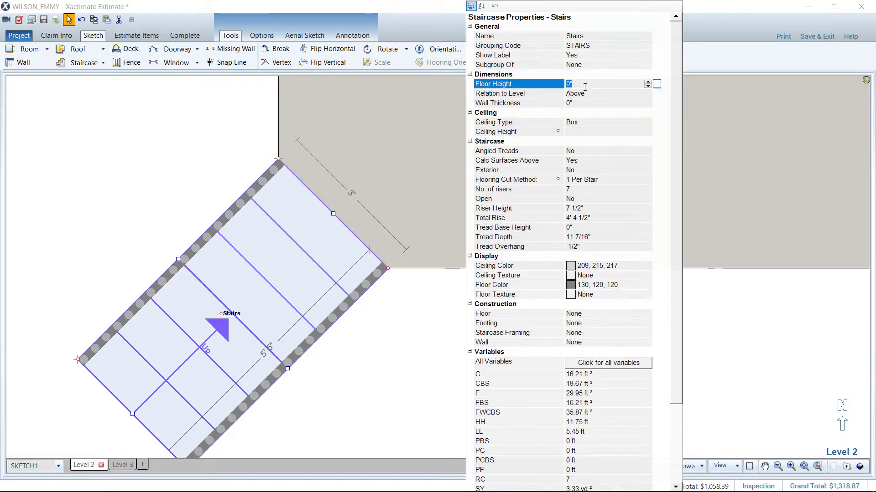
text(3')
click(593, 96)
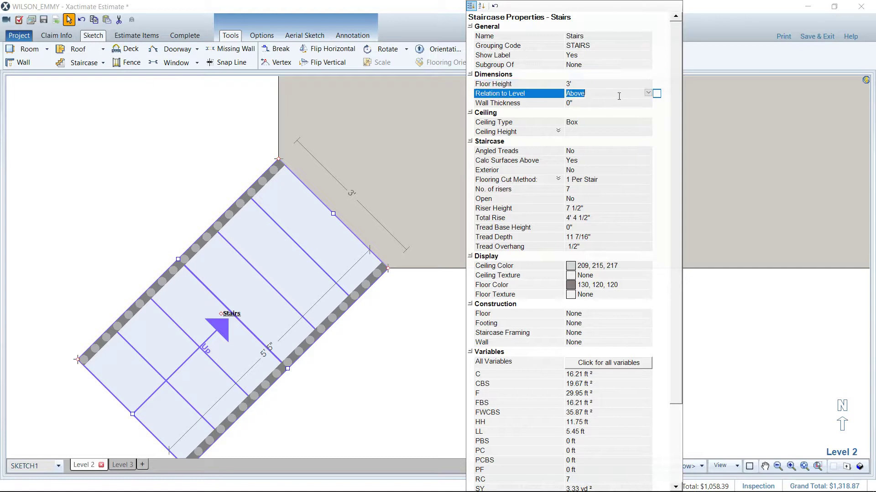
click(648, 93)
click(626, 110)
click(407, 388)
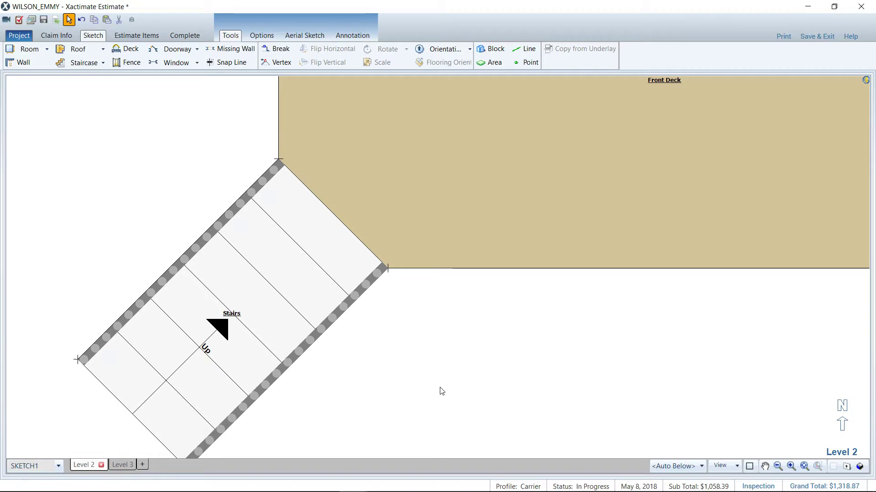
Check in the 3D view how the top of the staircase lines up with the front deck's surface.
click(247, 290)
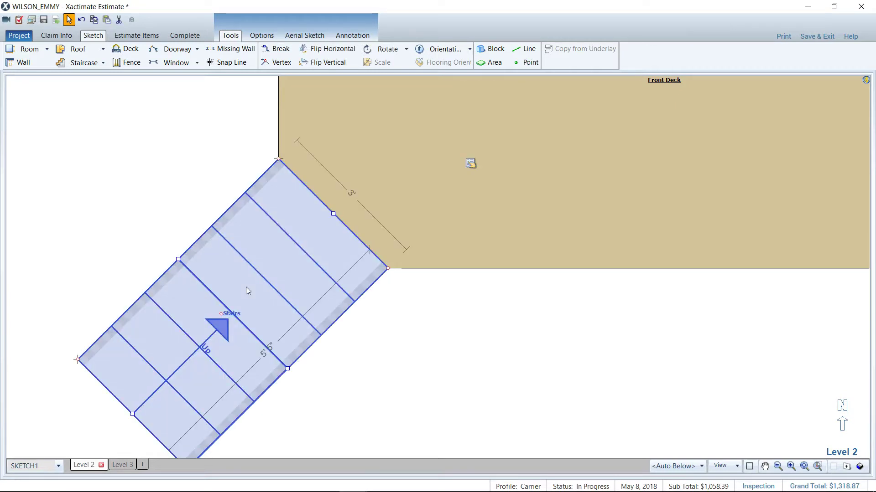
key(F8)
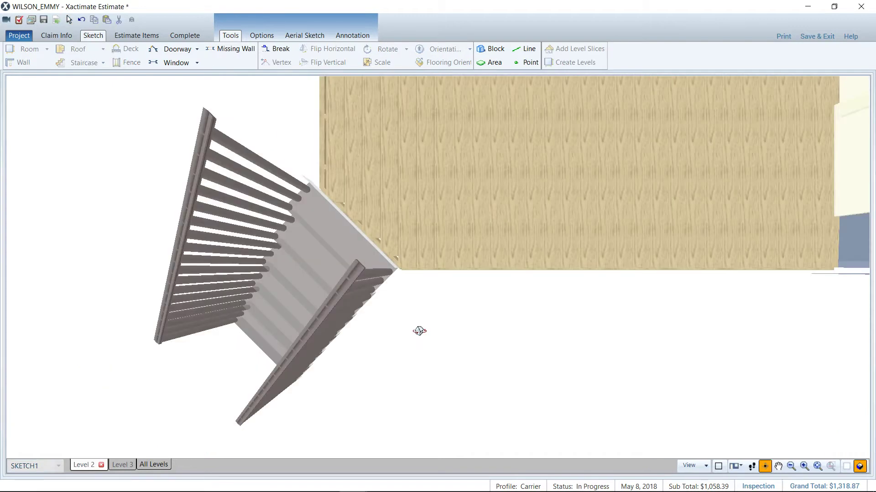
drag(430, 352, 443, 239)
drag(438, 328, 410, 311)
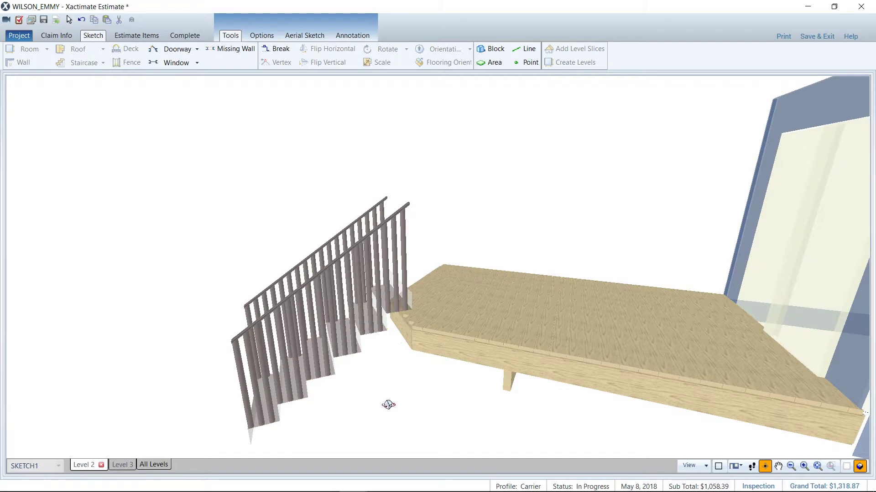
drag(401, 376, 409, 341)
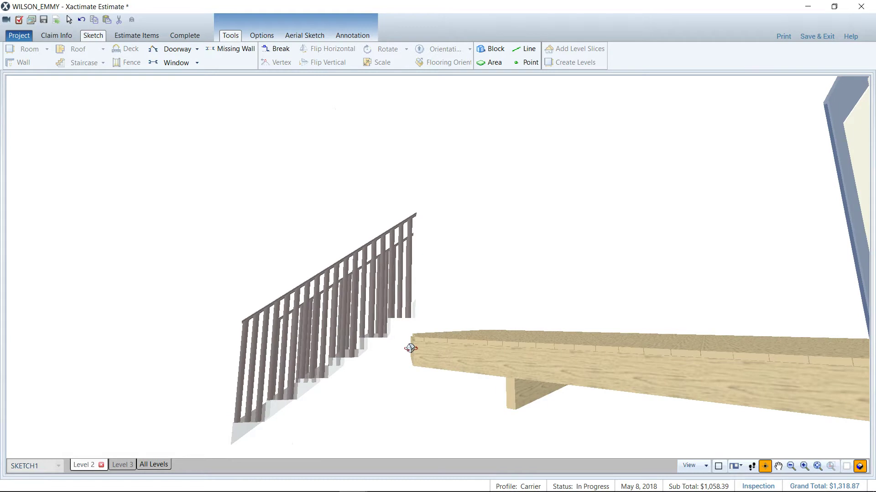
Set the staircase's floor height to 4' and check its fit against the front deck in the 3D view.
key(F9)
click(296, 239)
click(297, 242)
right_click(468, 163)
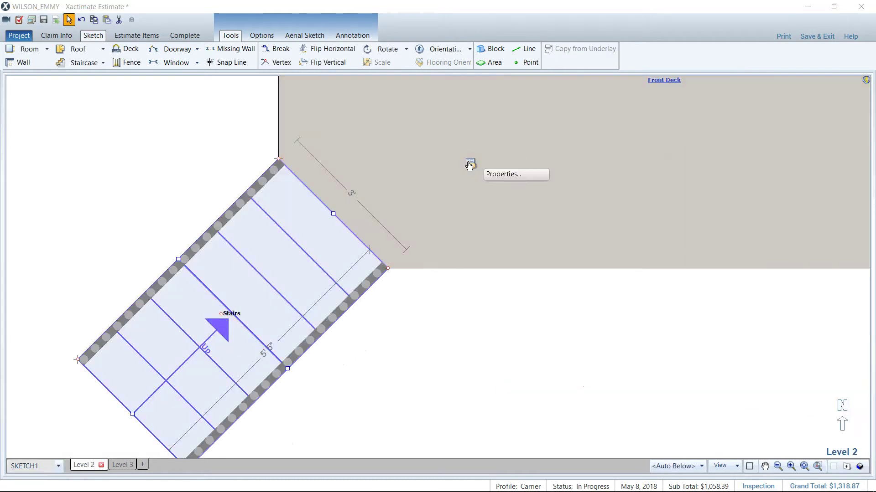
click(506, 175)
click(574, 84)
text(4)
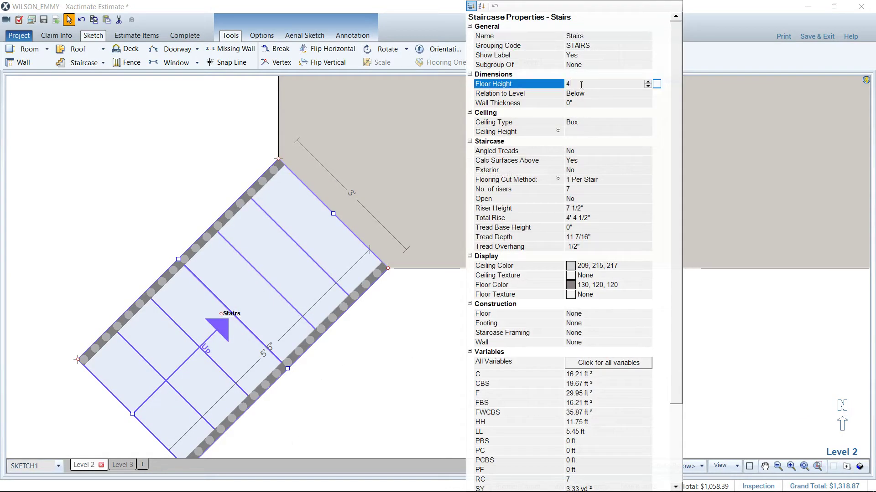
click(383, 365)
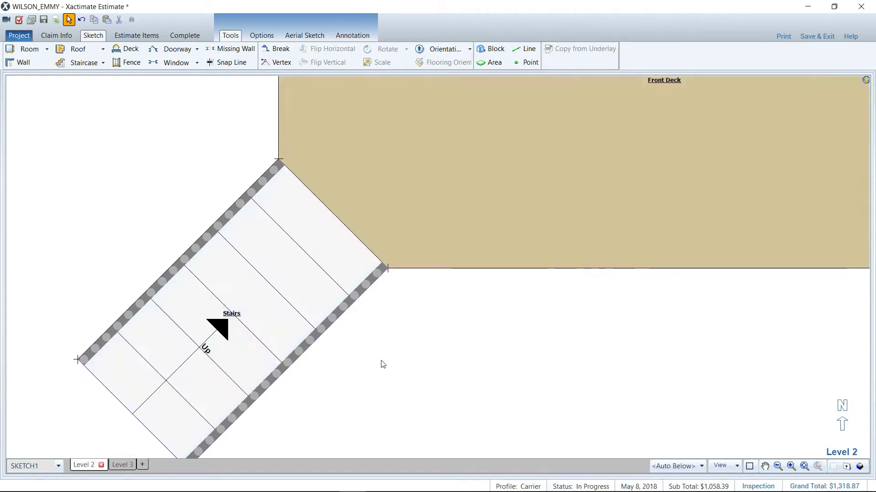
key(F9)
drag(371, 373, 339, 302)
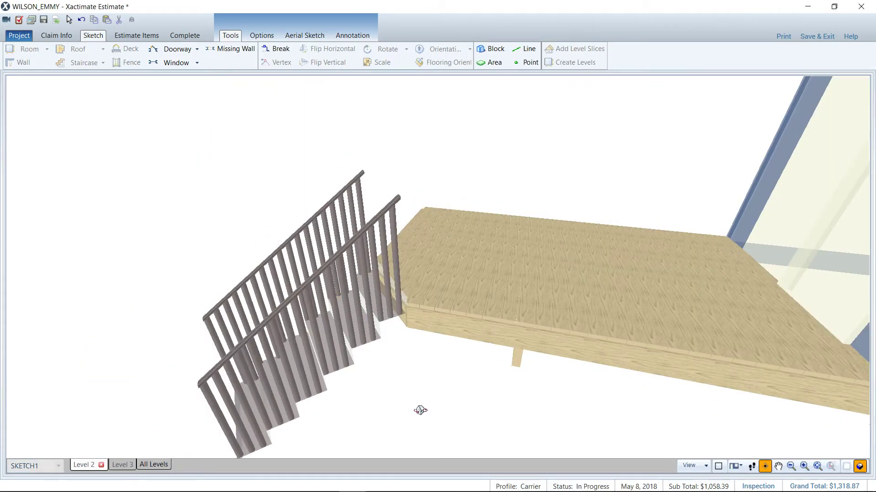
drag(420, 410, 411, 339)
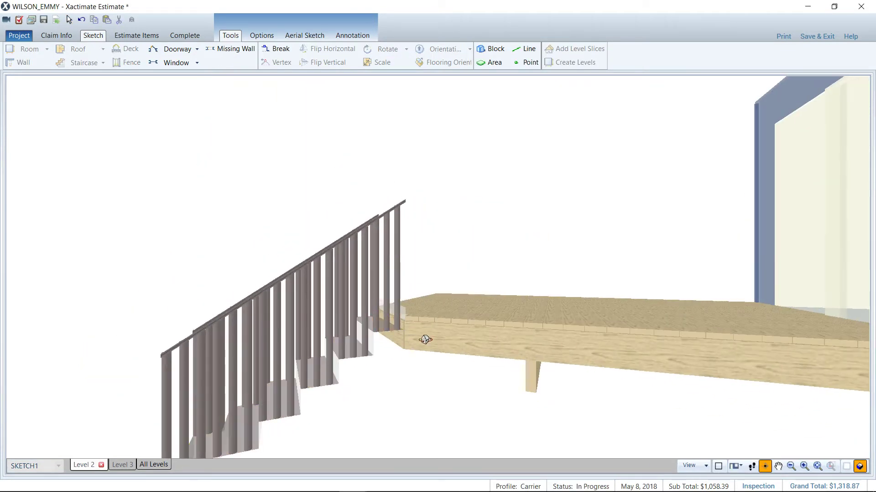
Set the staircase's floor height to 4' 6".
key(F3)
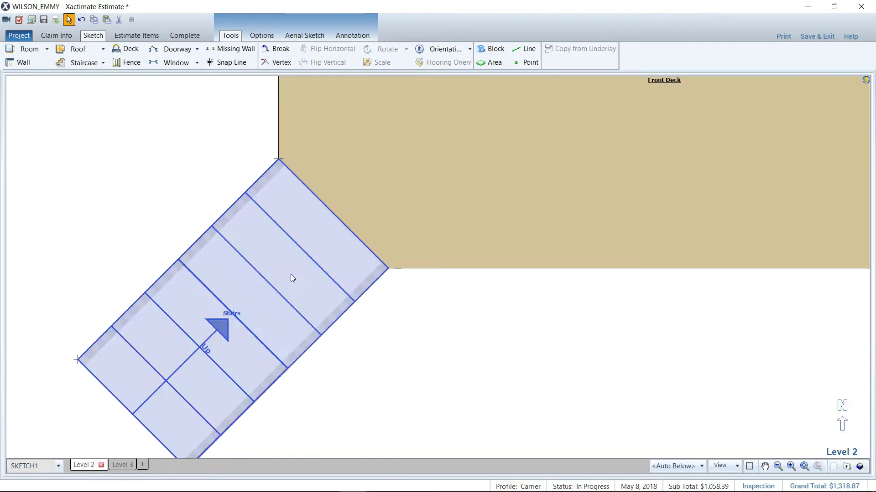
click(291, 275)
mouse_move(471, 164)
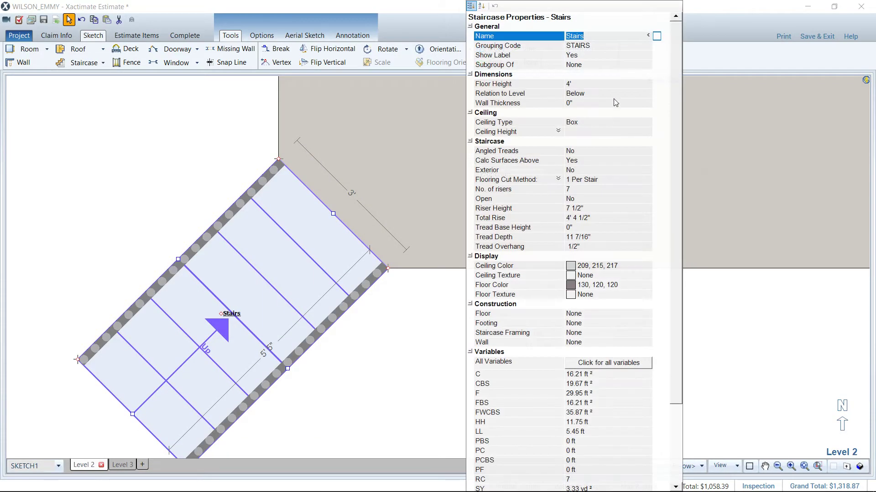
click(609, 84)
text(4' 6")
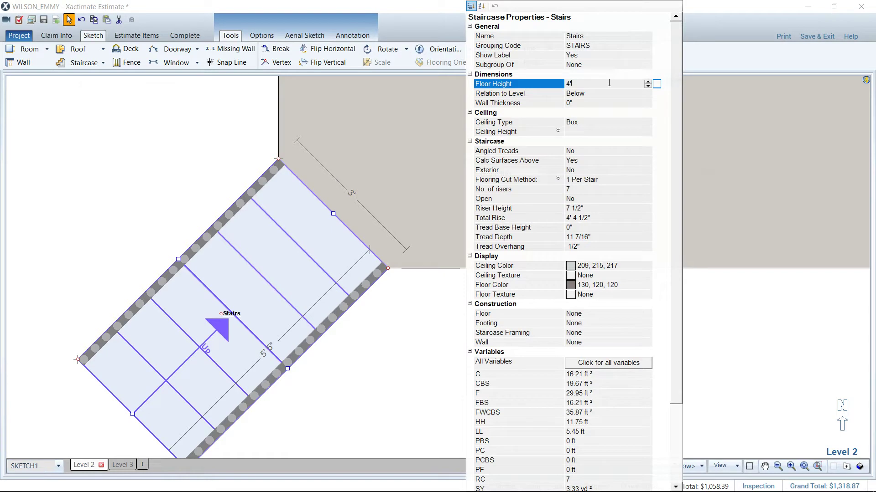
click(413, 329)
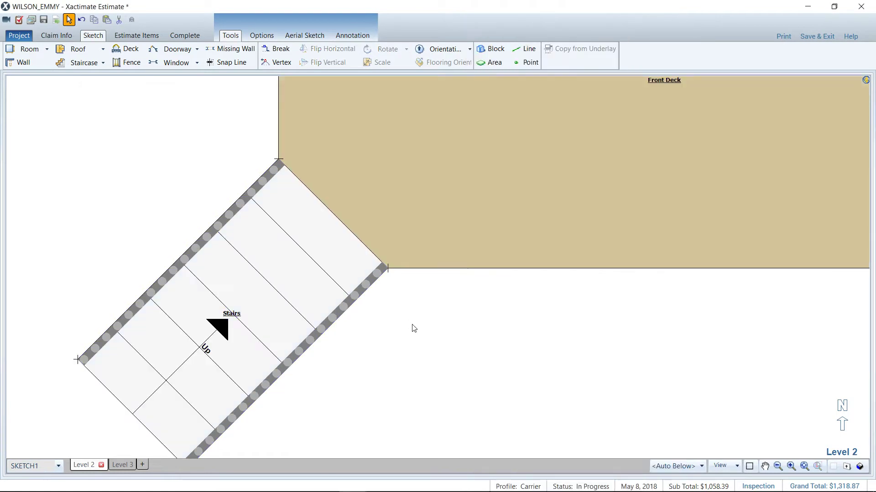
Inspect the staircase, front deck and dining room together in the 3D view from several angles, and return to the plan.
key(F9)
drag(402, 250, 732, 352)
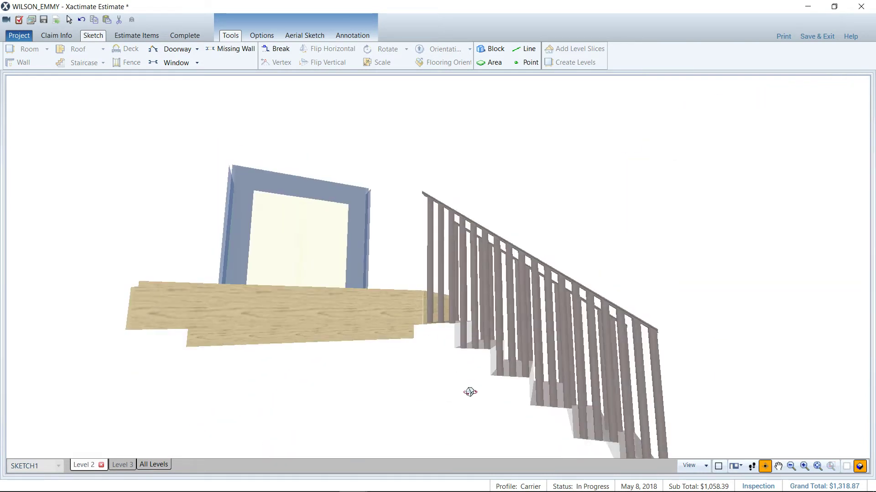
scroll(469, 393, down, 3)
drag(468, 361, 425, 352)
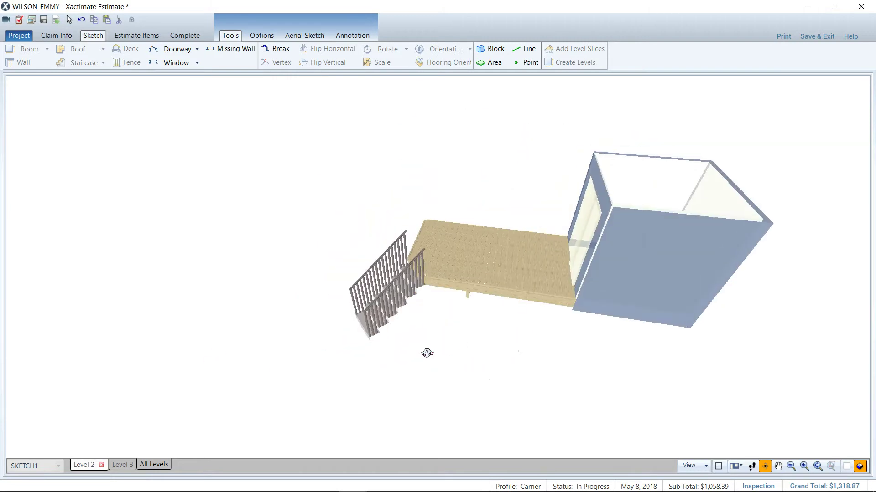
drag(449, 324, 443, 301)
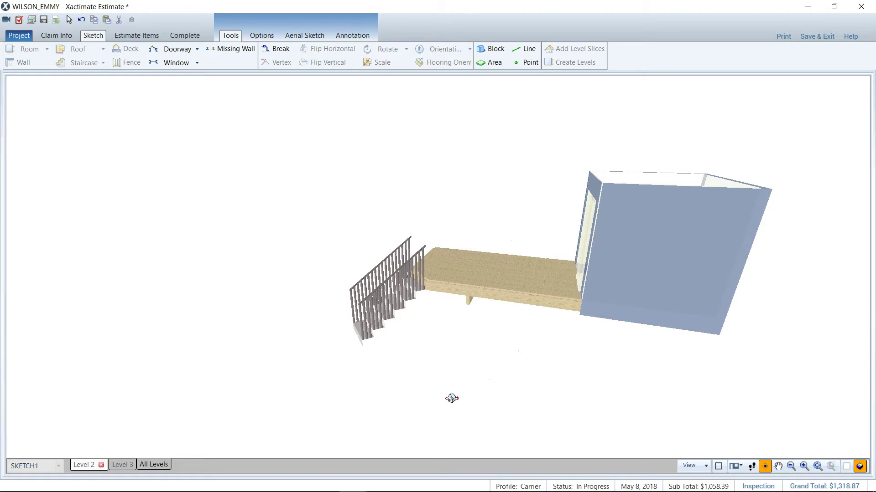
key(F8)
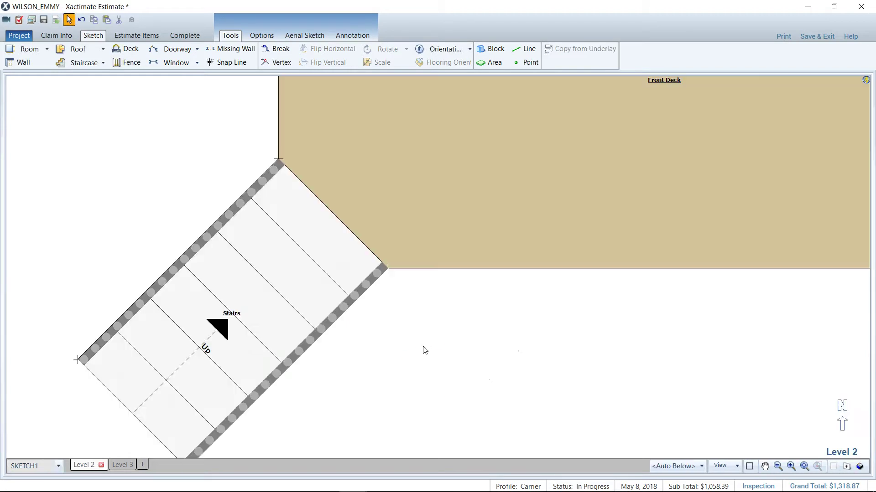
Review the staircase's floor height in its properties and its placement beside the front deck in the plan.
click(267, 250)
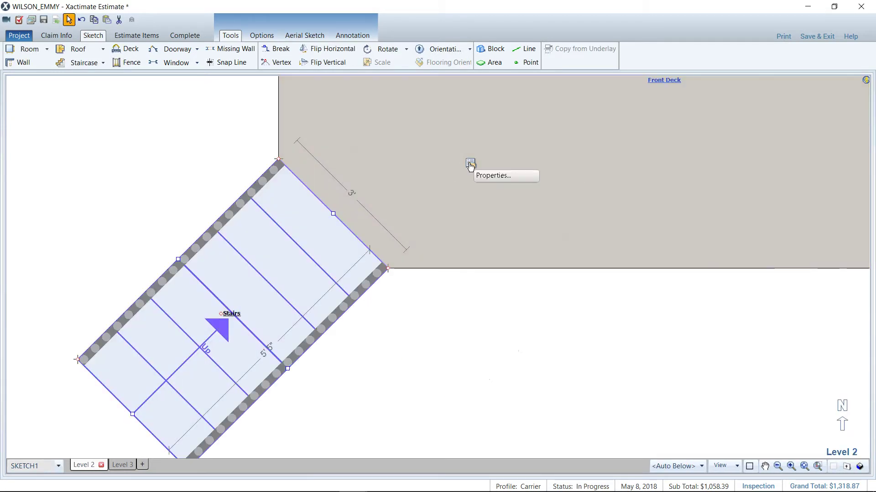
click(471, 163)
click(592, 86)
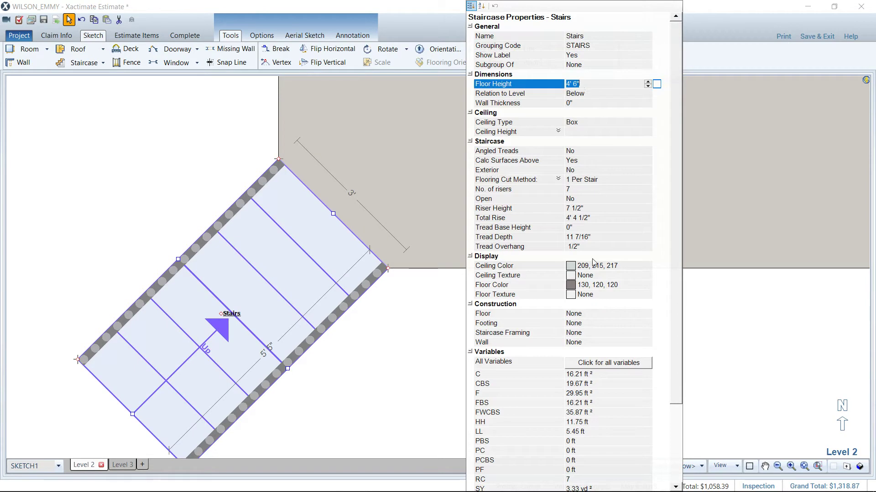
click(605, 86)
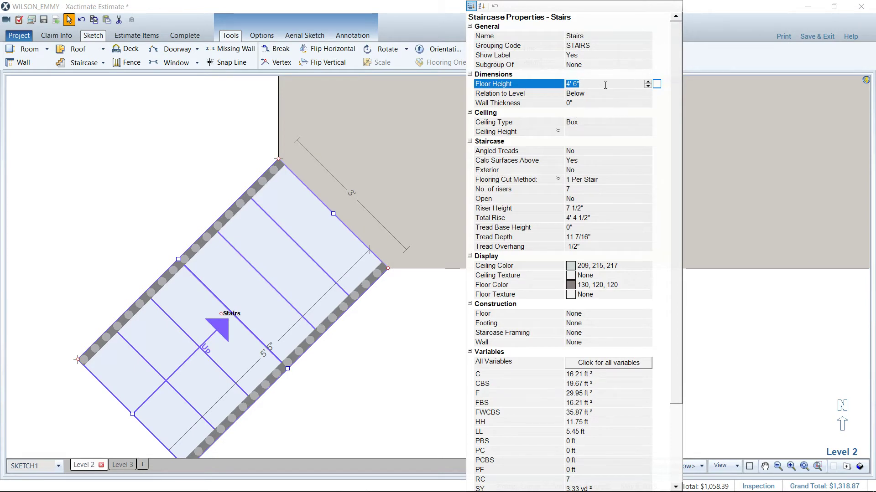
click(448, 351)
click(289, 222)
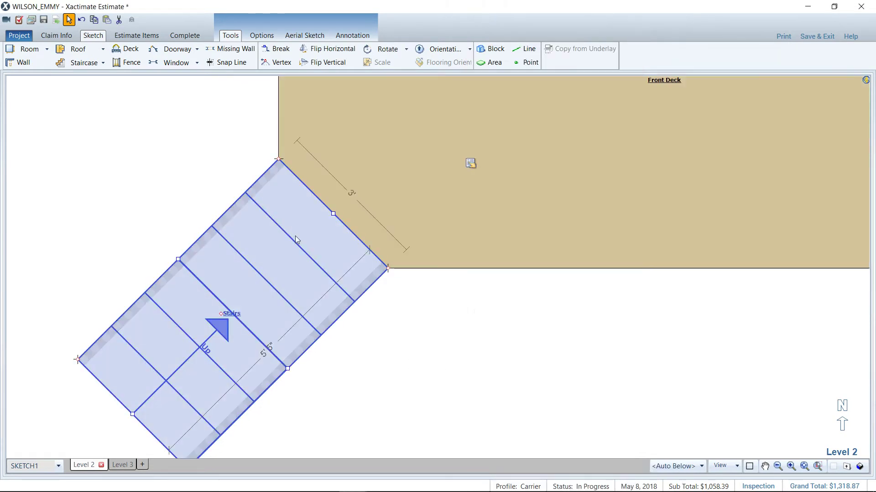
scroll(295, 236, down, 3)
click(410, 176)
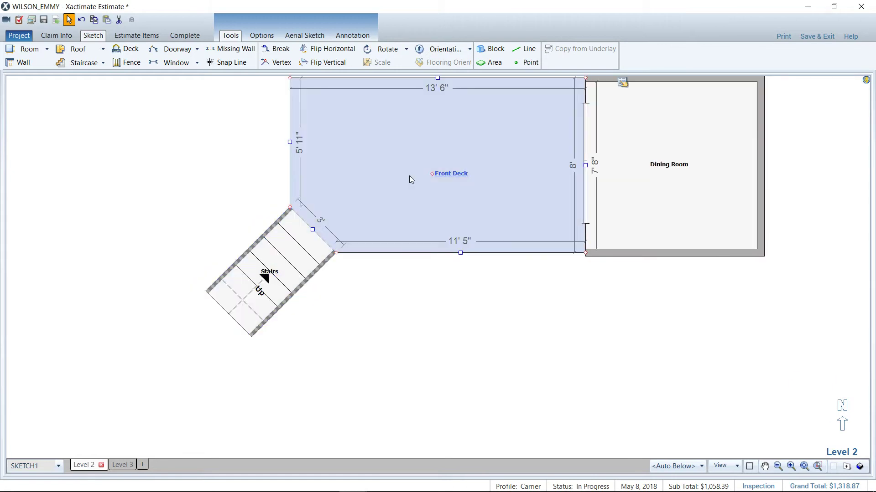
click(290, 253)
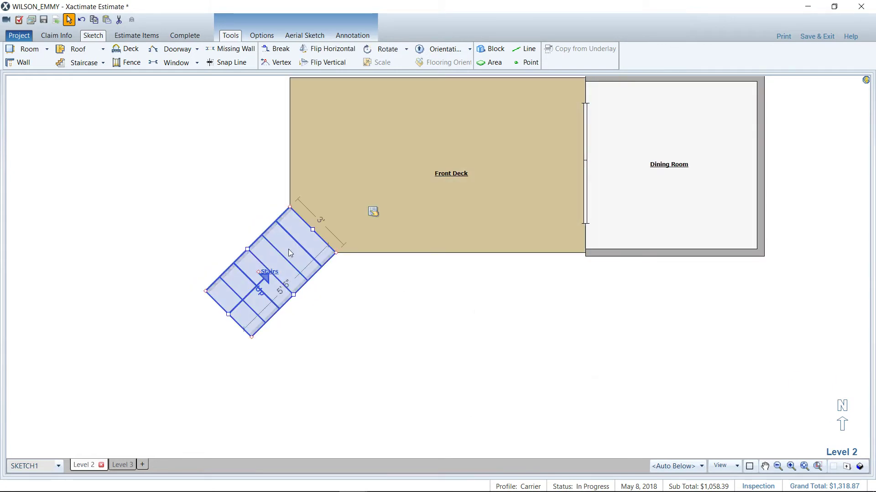
click(103, 63)
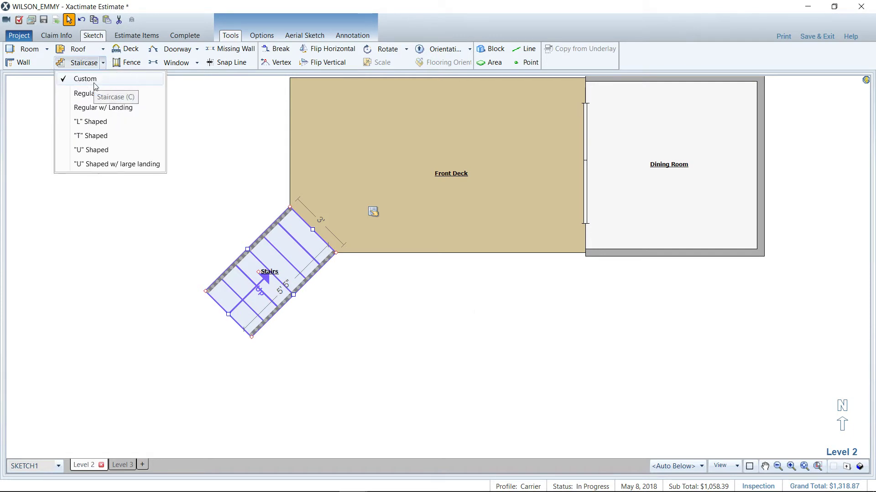
click(110, 79)
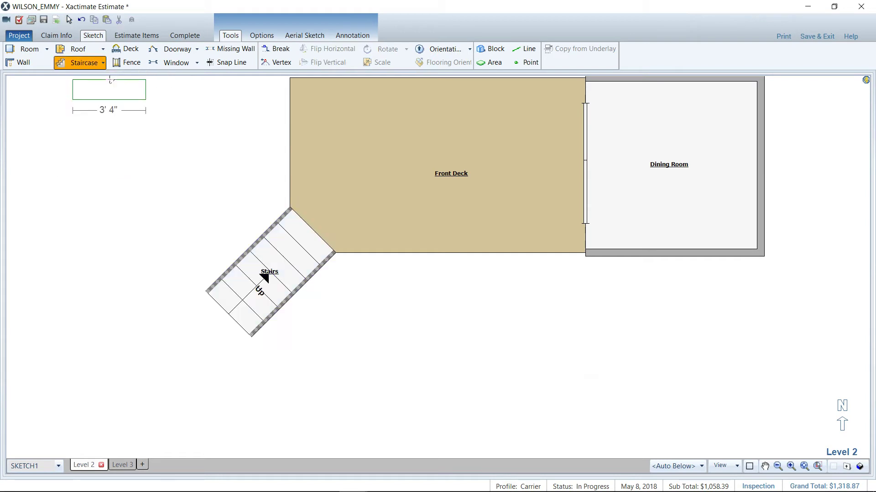
key(Escape)
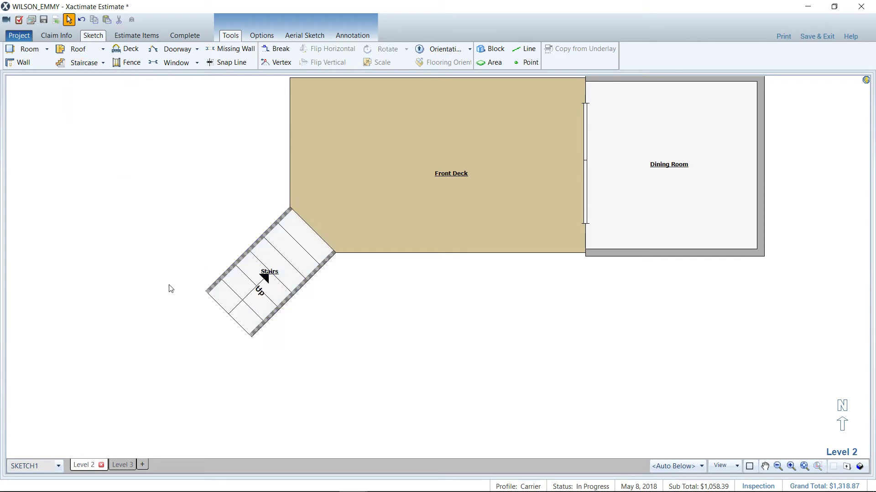